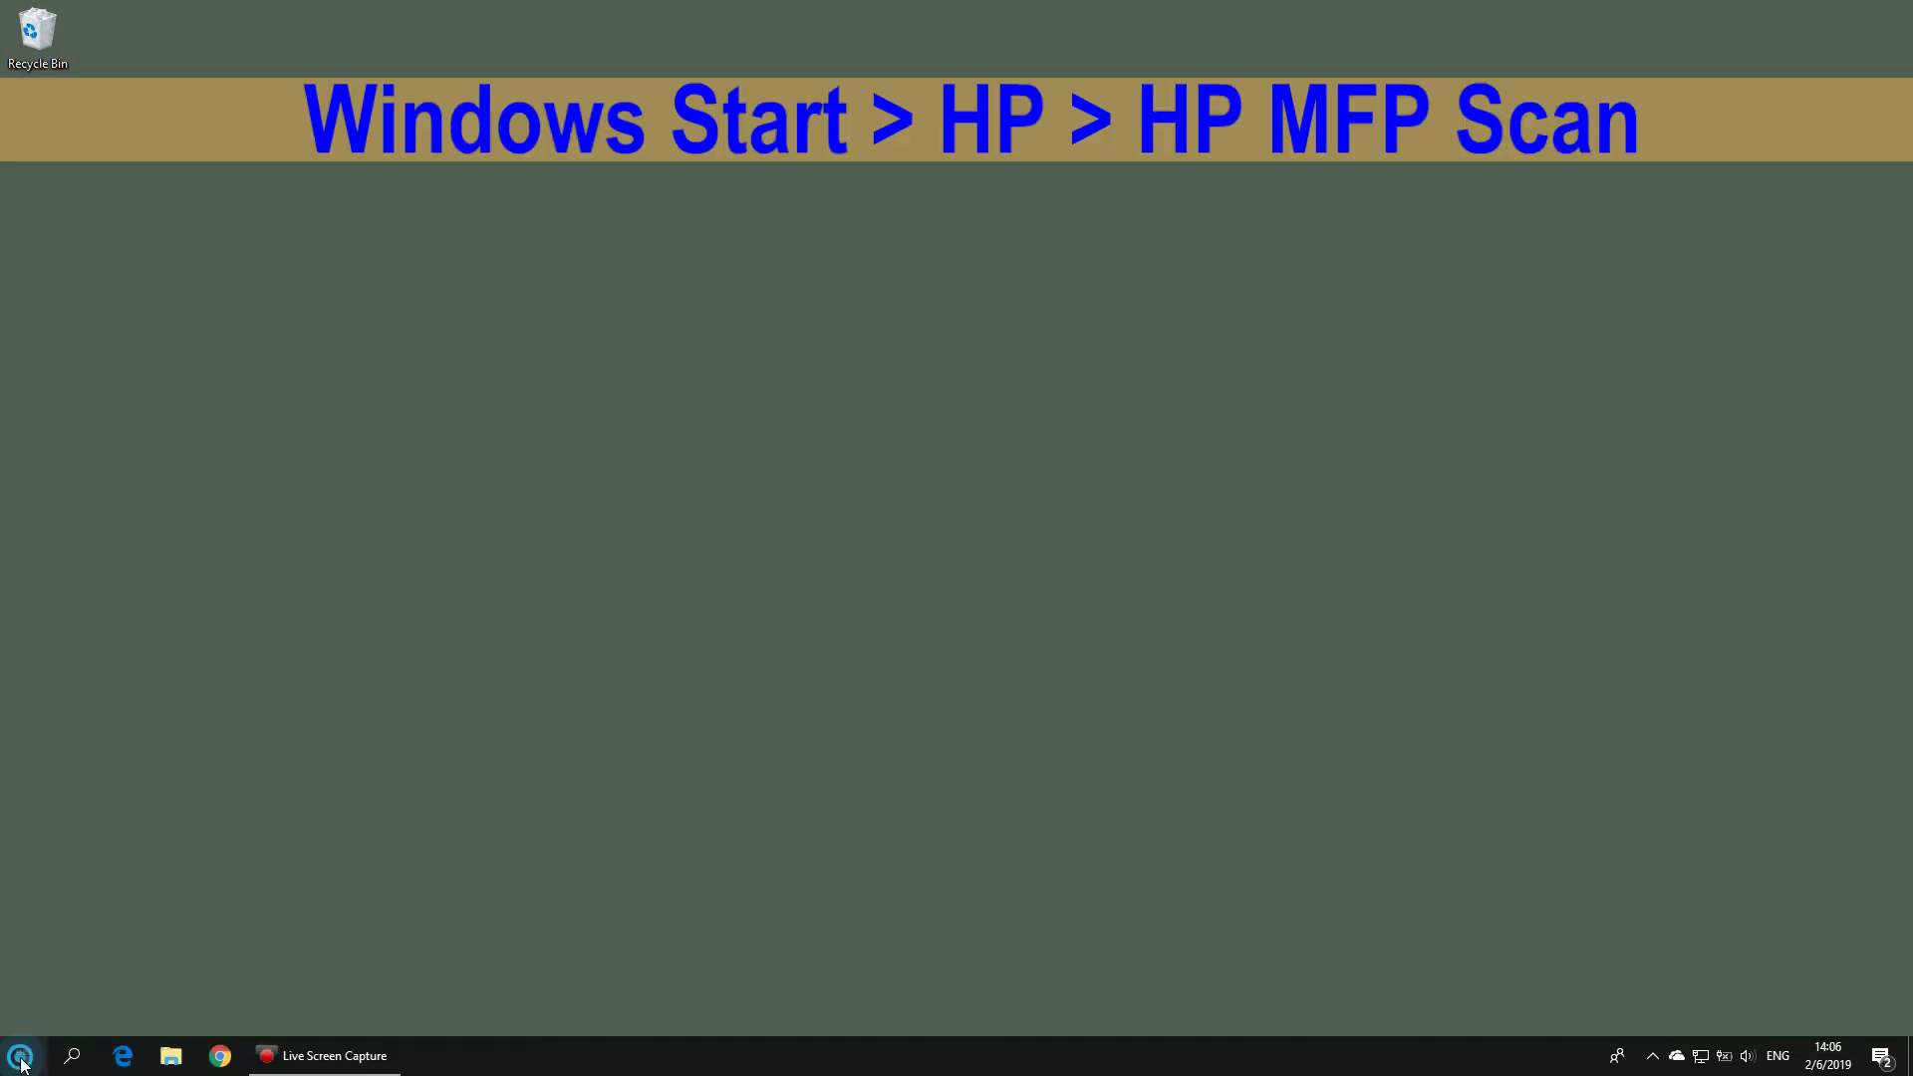
# Launch HP MFP Scan from the HP folder in the Windows Start menu.
pyautogui.click(24, 1057)
pyautogui.scroll(-5, 114, 969)
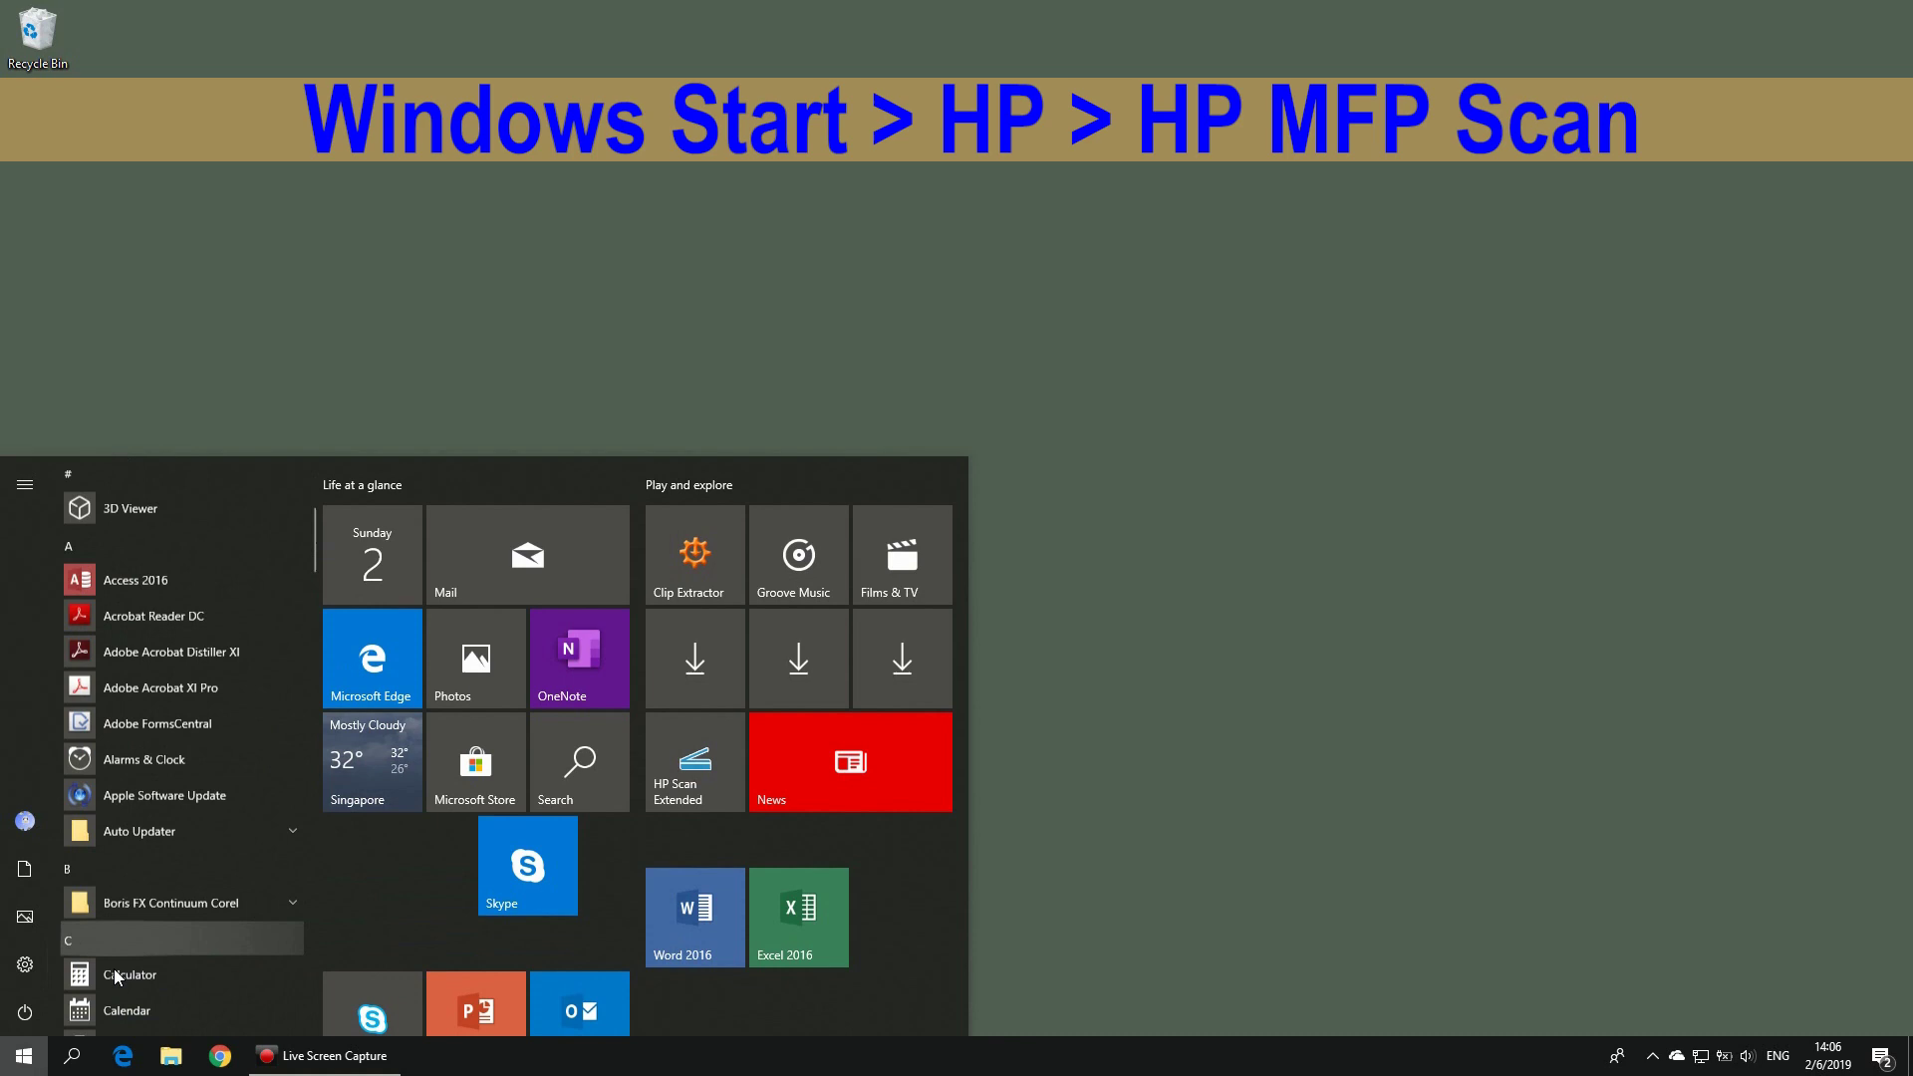
pyautogui.scroll(-5, 114, 969)
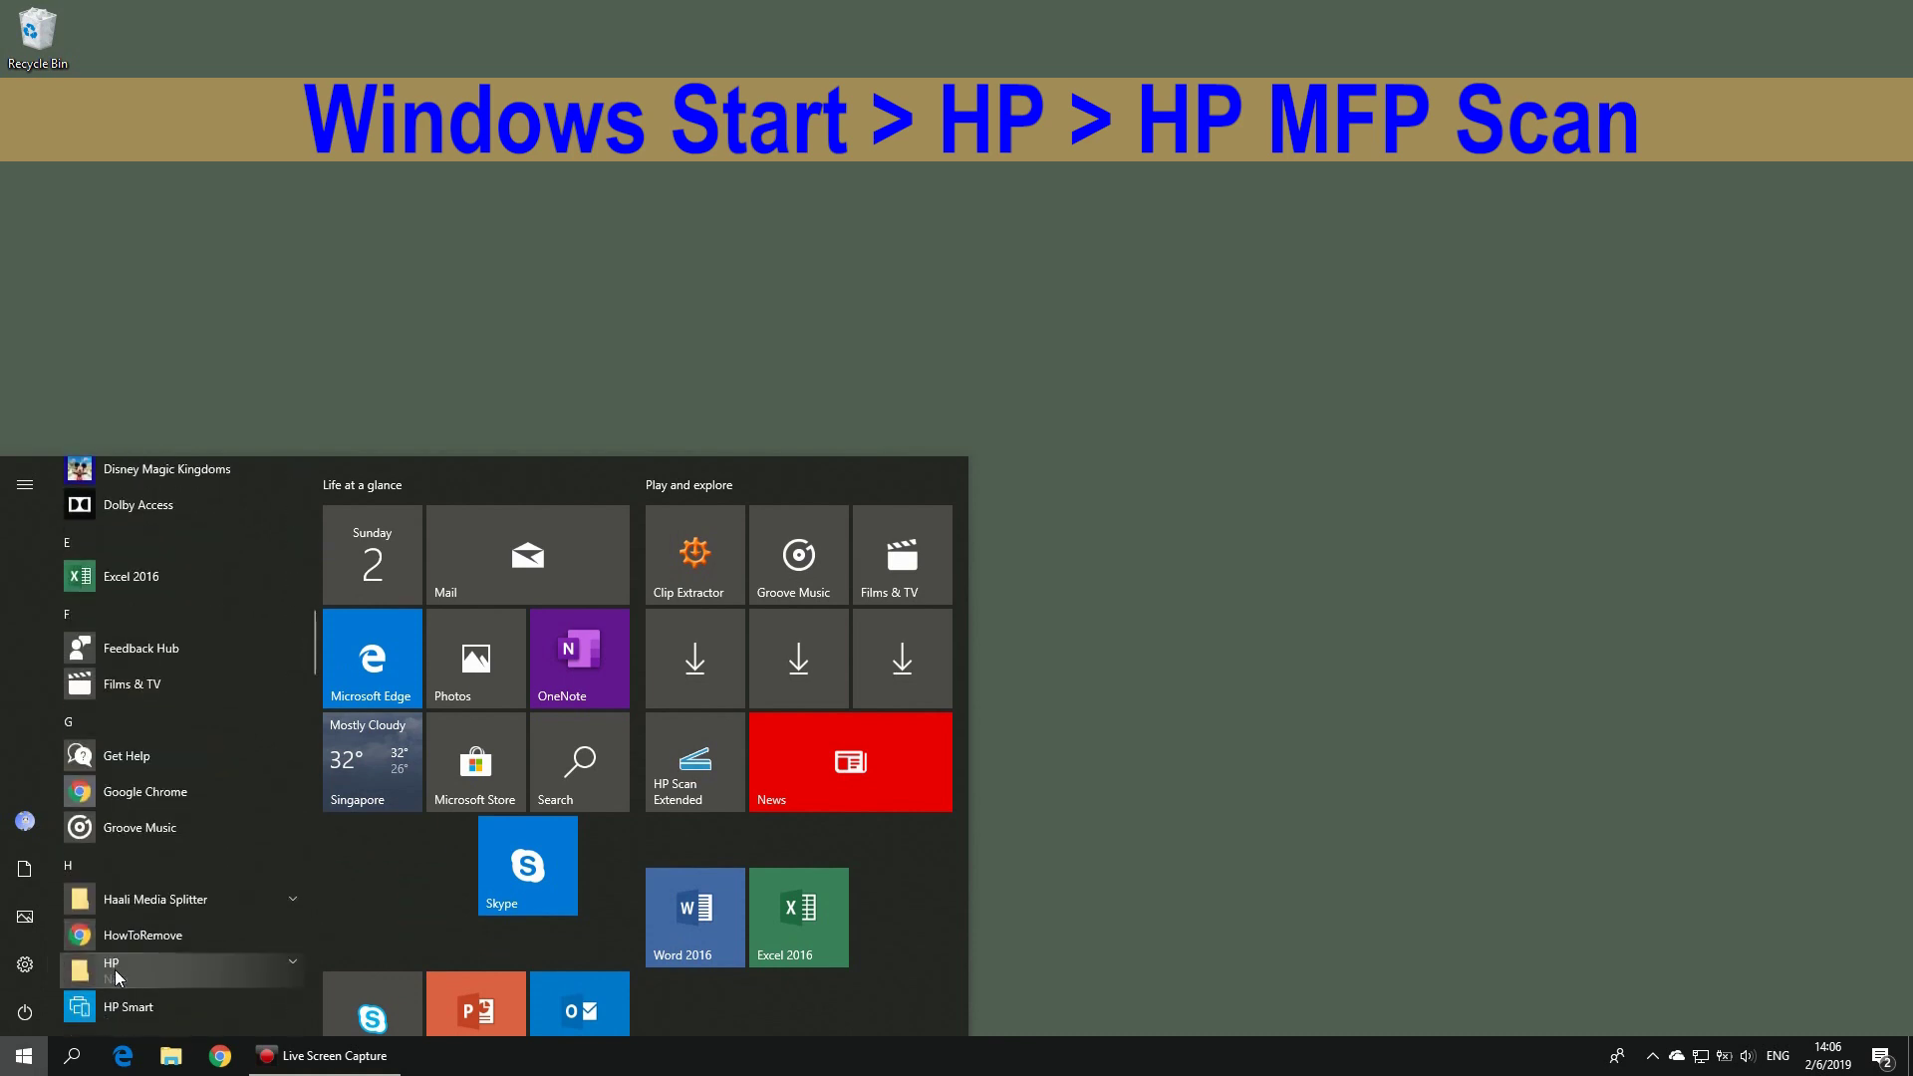
pyautogui.click(123, 971)
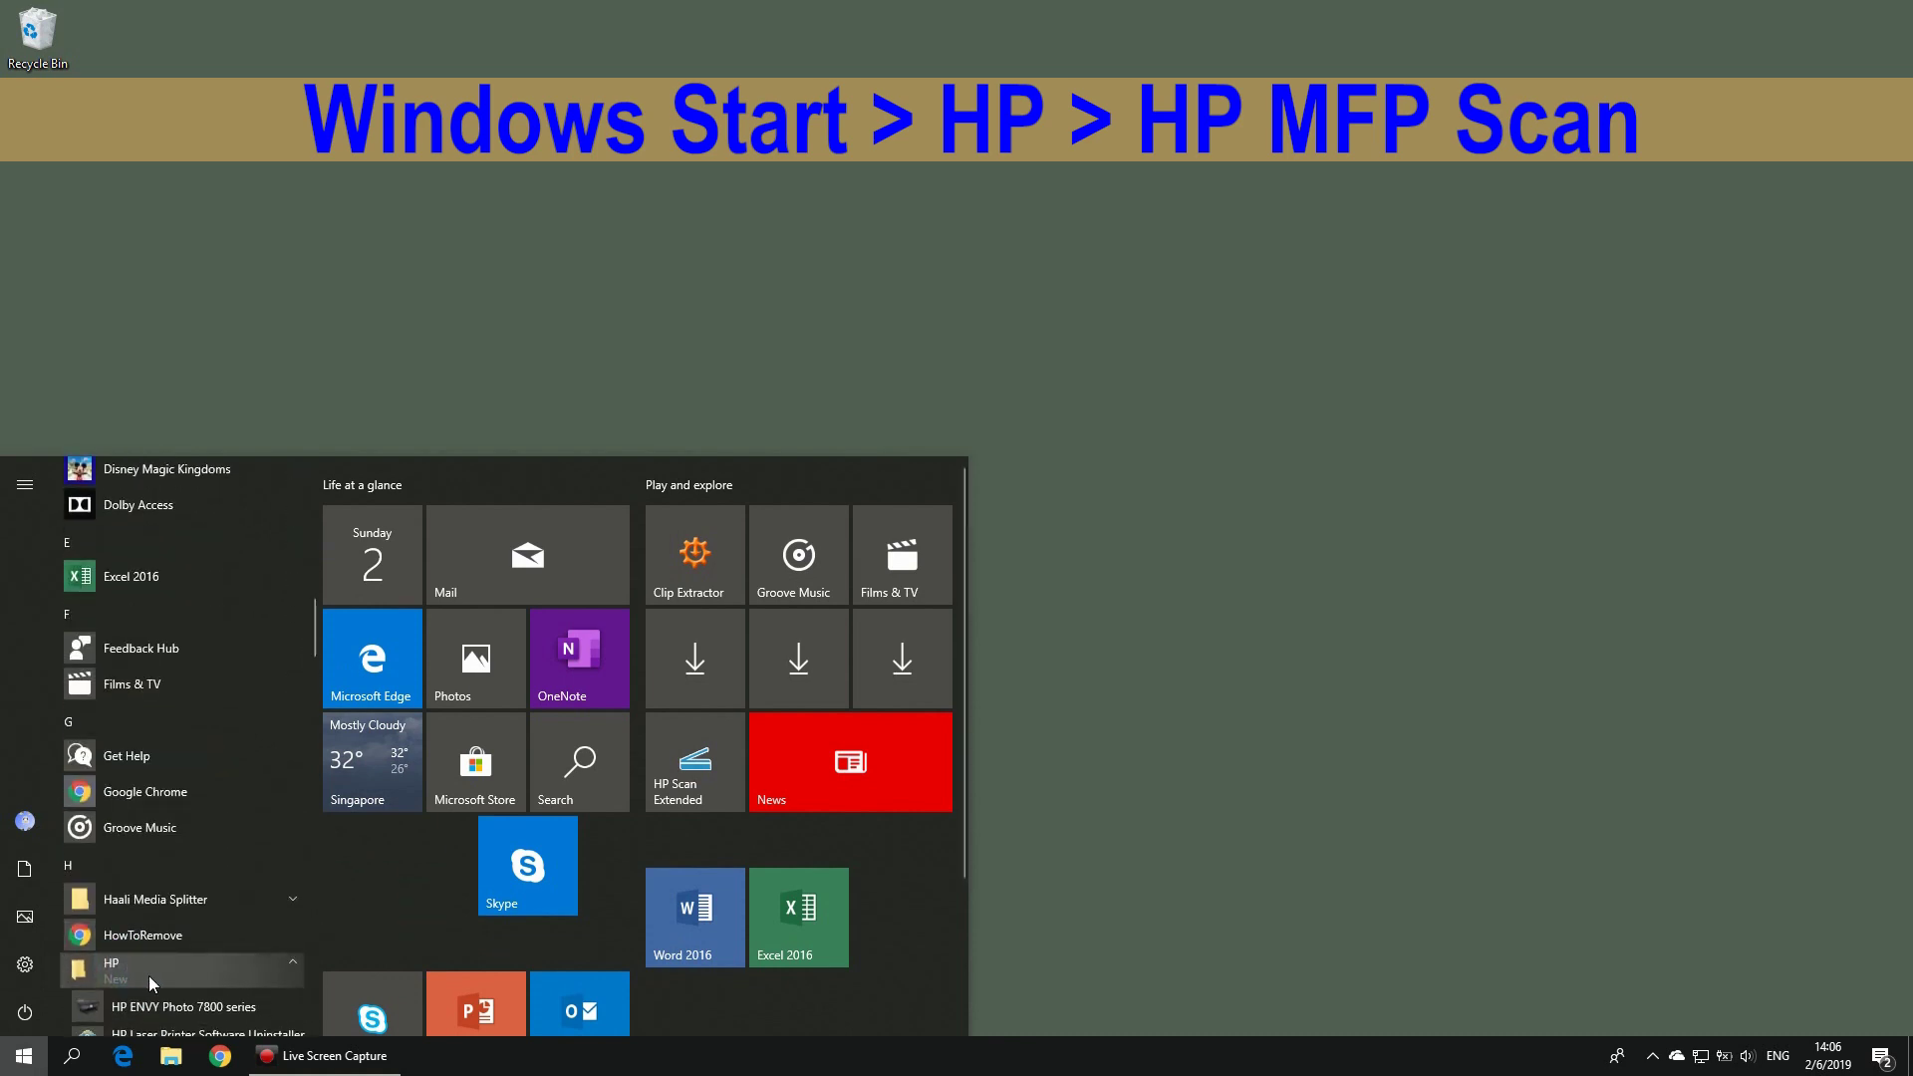
pyautogui.scroll(-3, 150, 984)
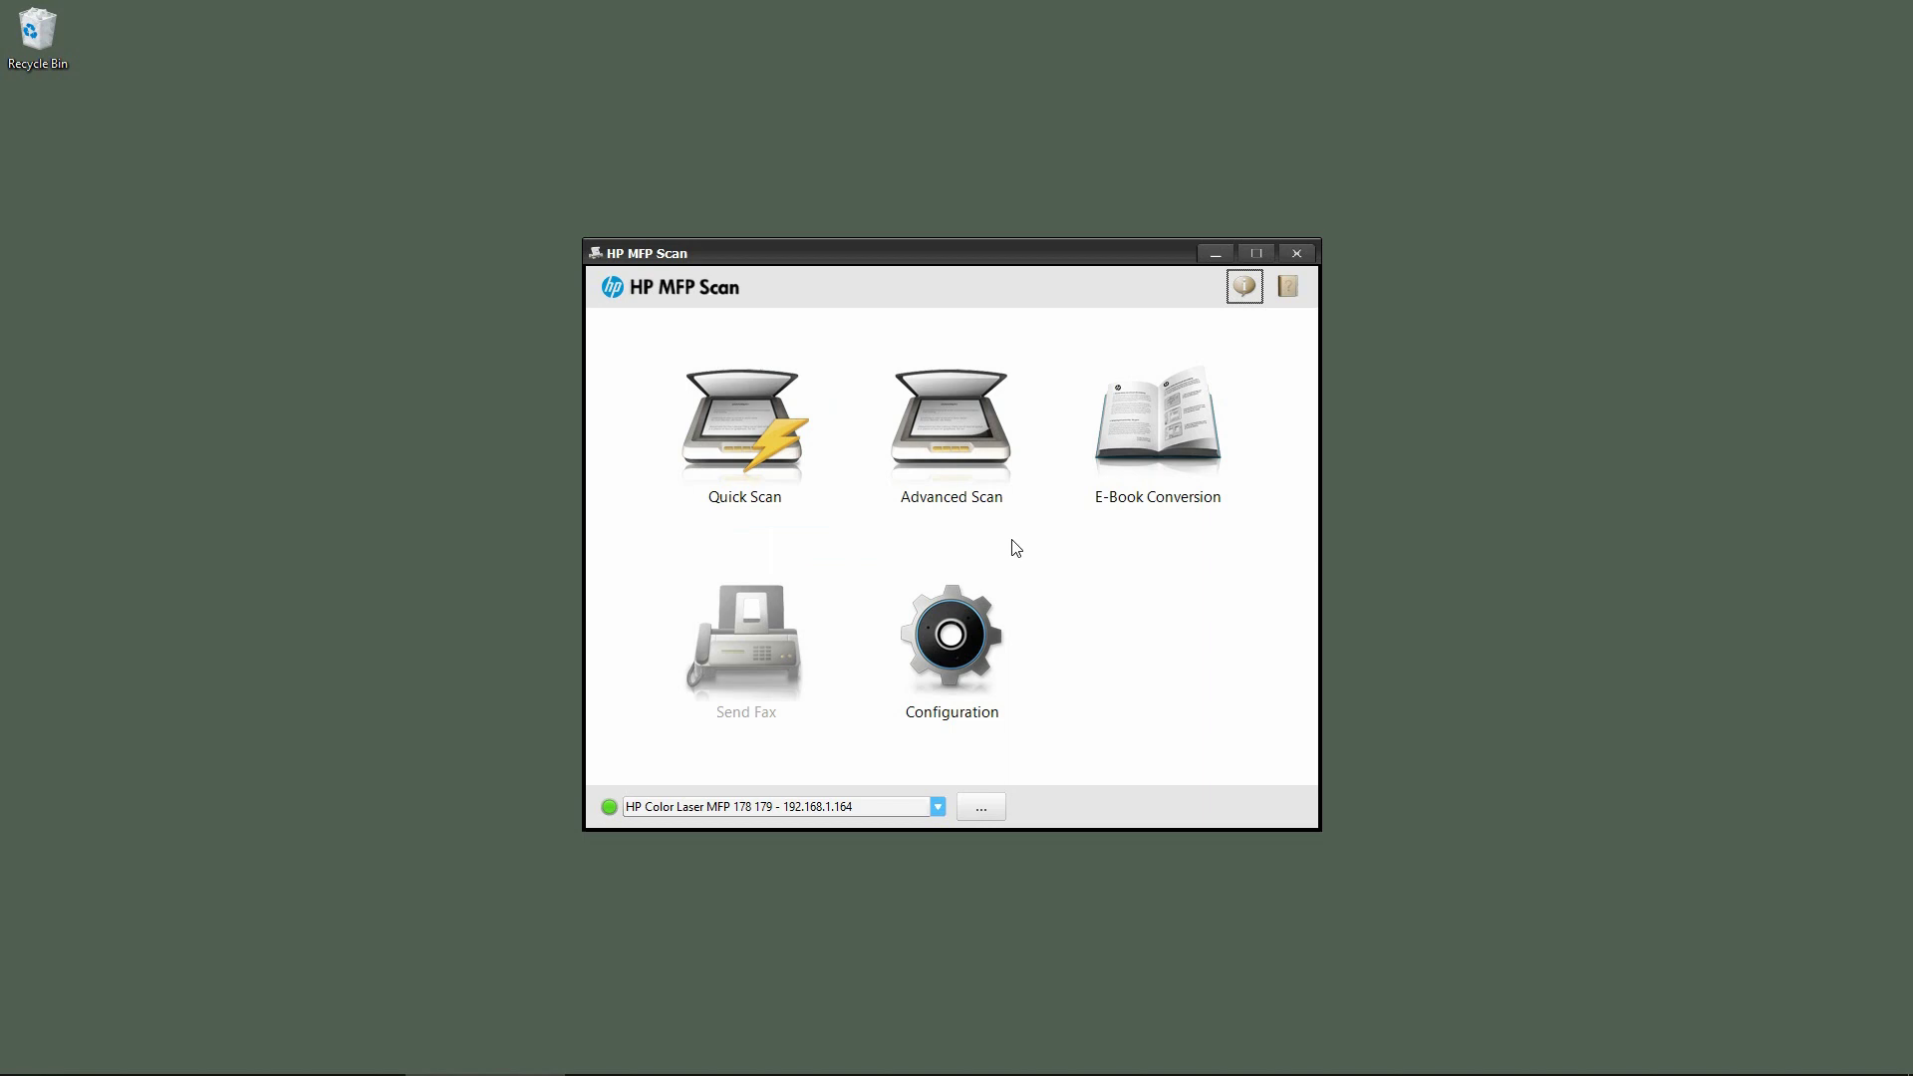
# Go to Advanced Scan and choose Document Scanning.
pyautogui.click(974, 483)
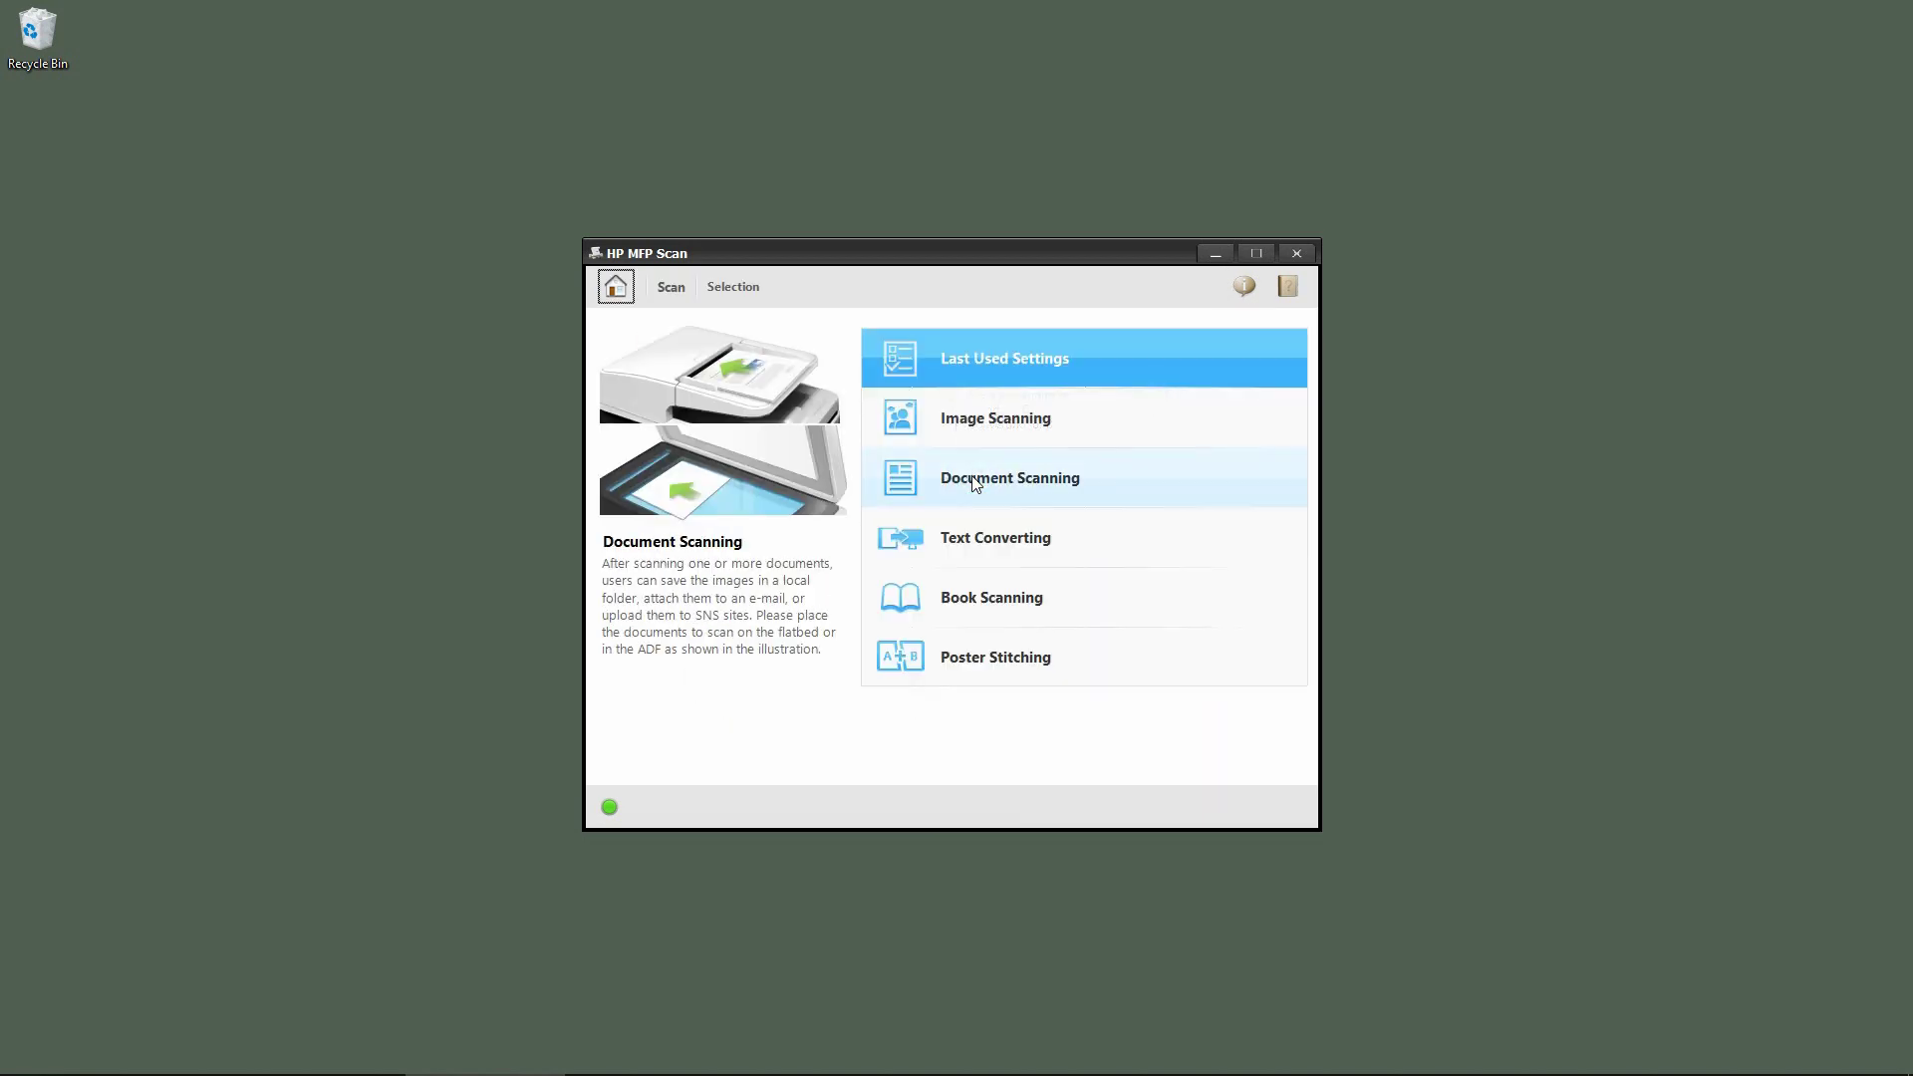
pyautogui.click(1071, 486)
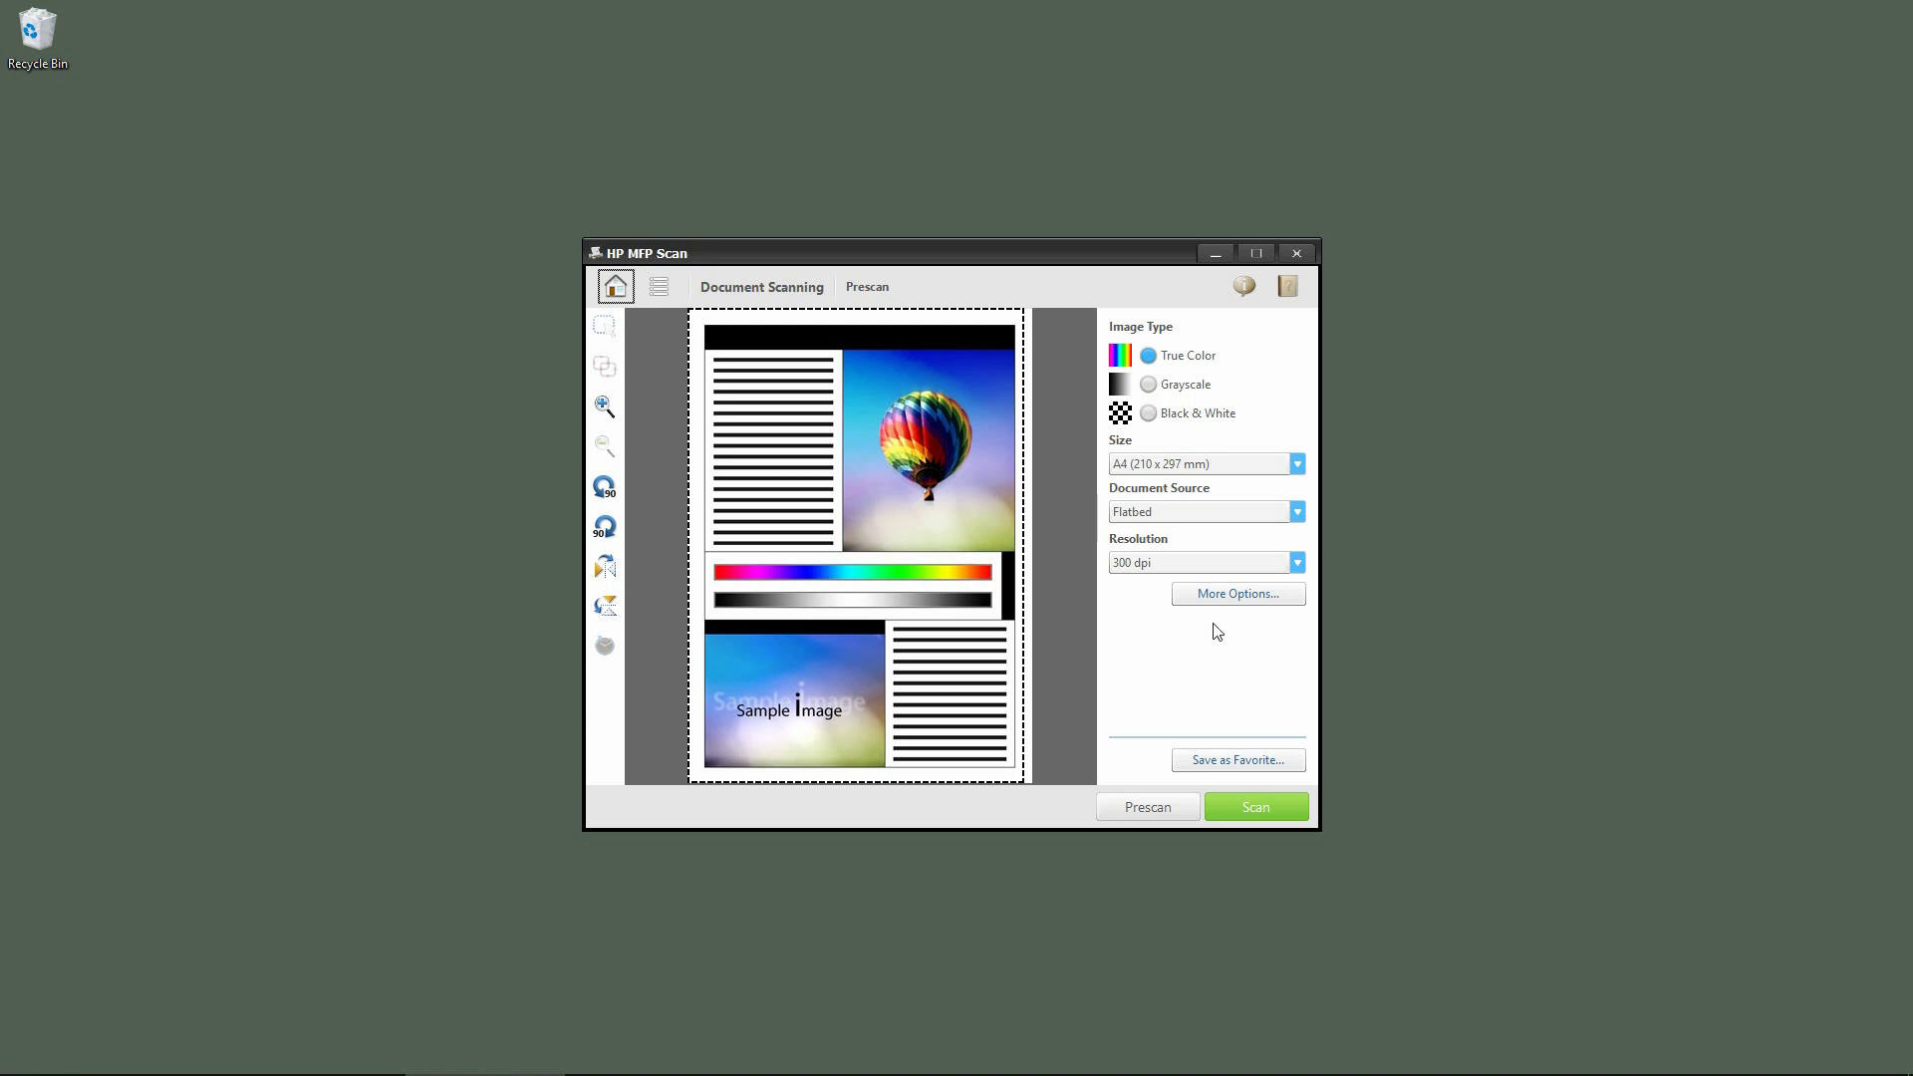
# Scan the pages from the ADF document source at 300 dpi.
pyautogui.click(1196, 513)
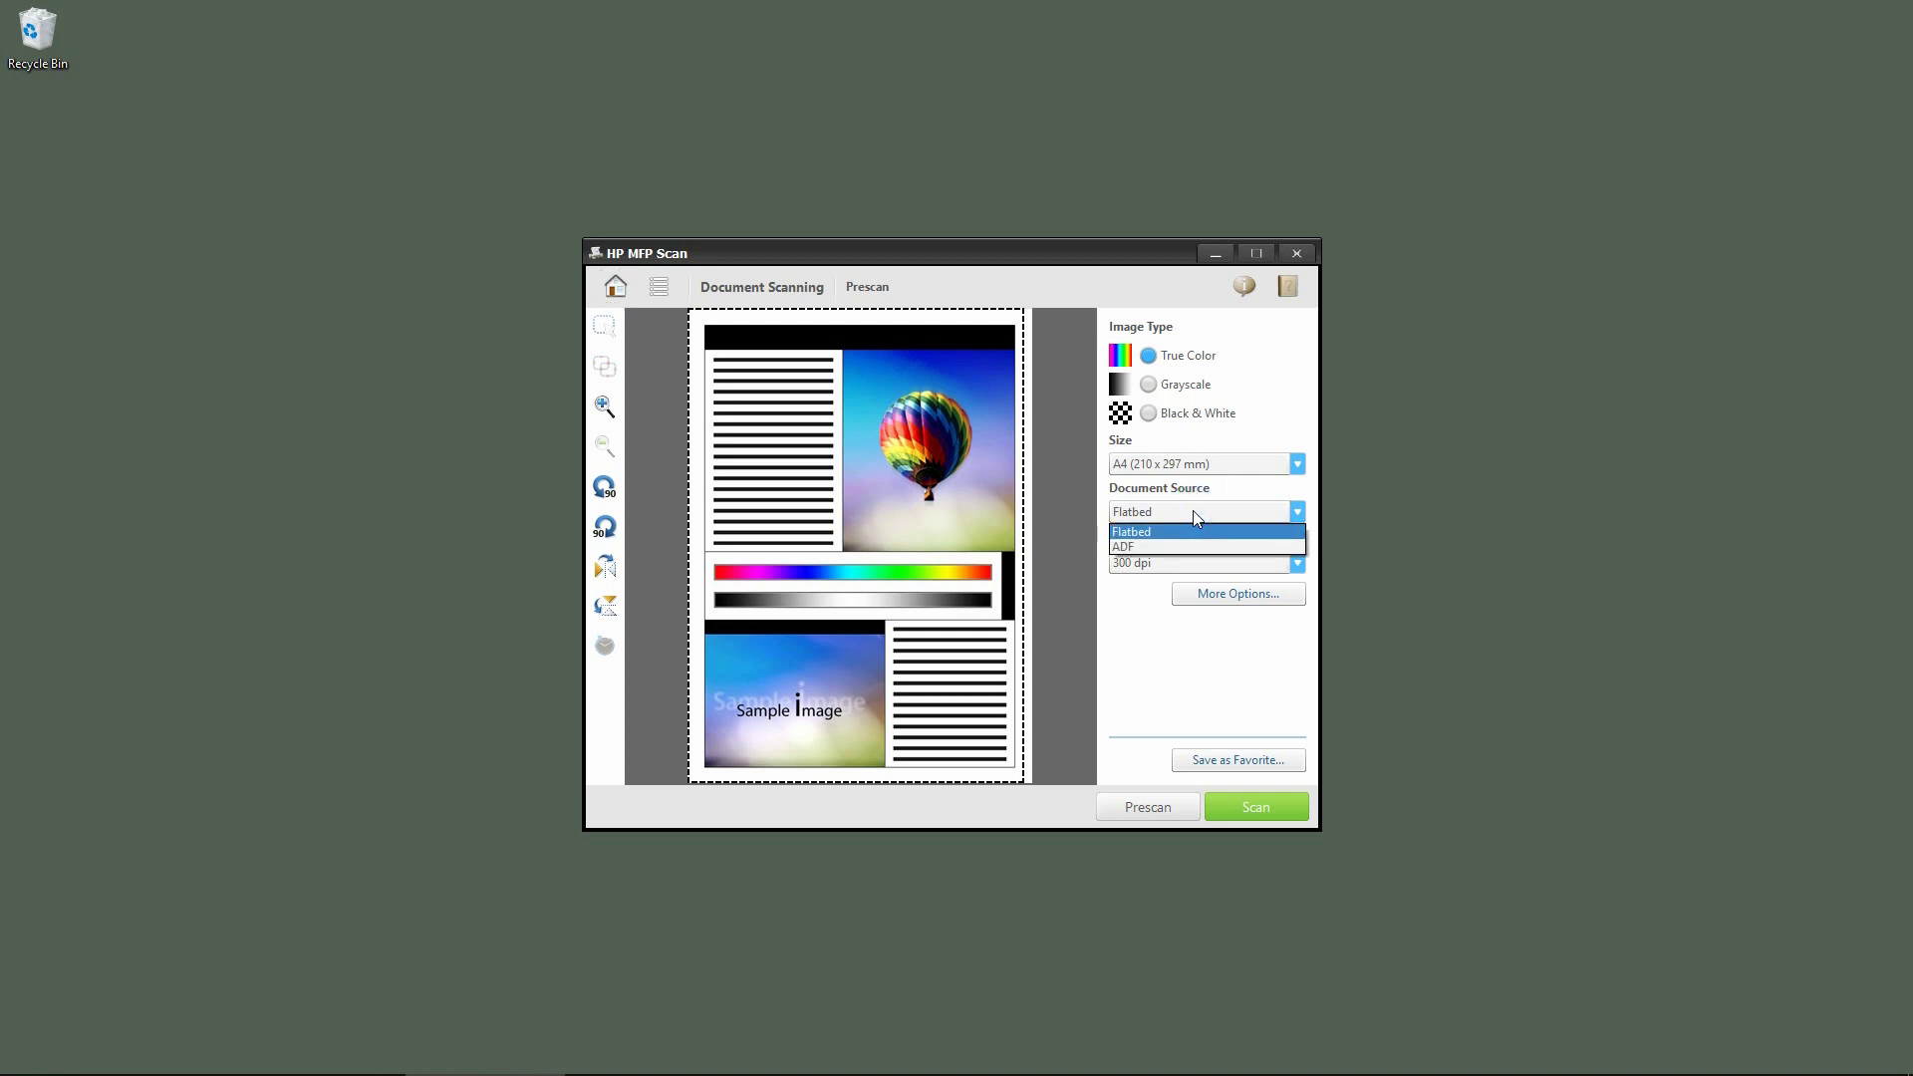
pyautogui.click(1153, 547)
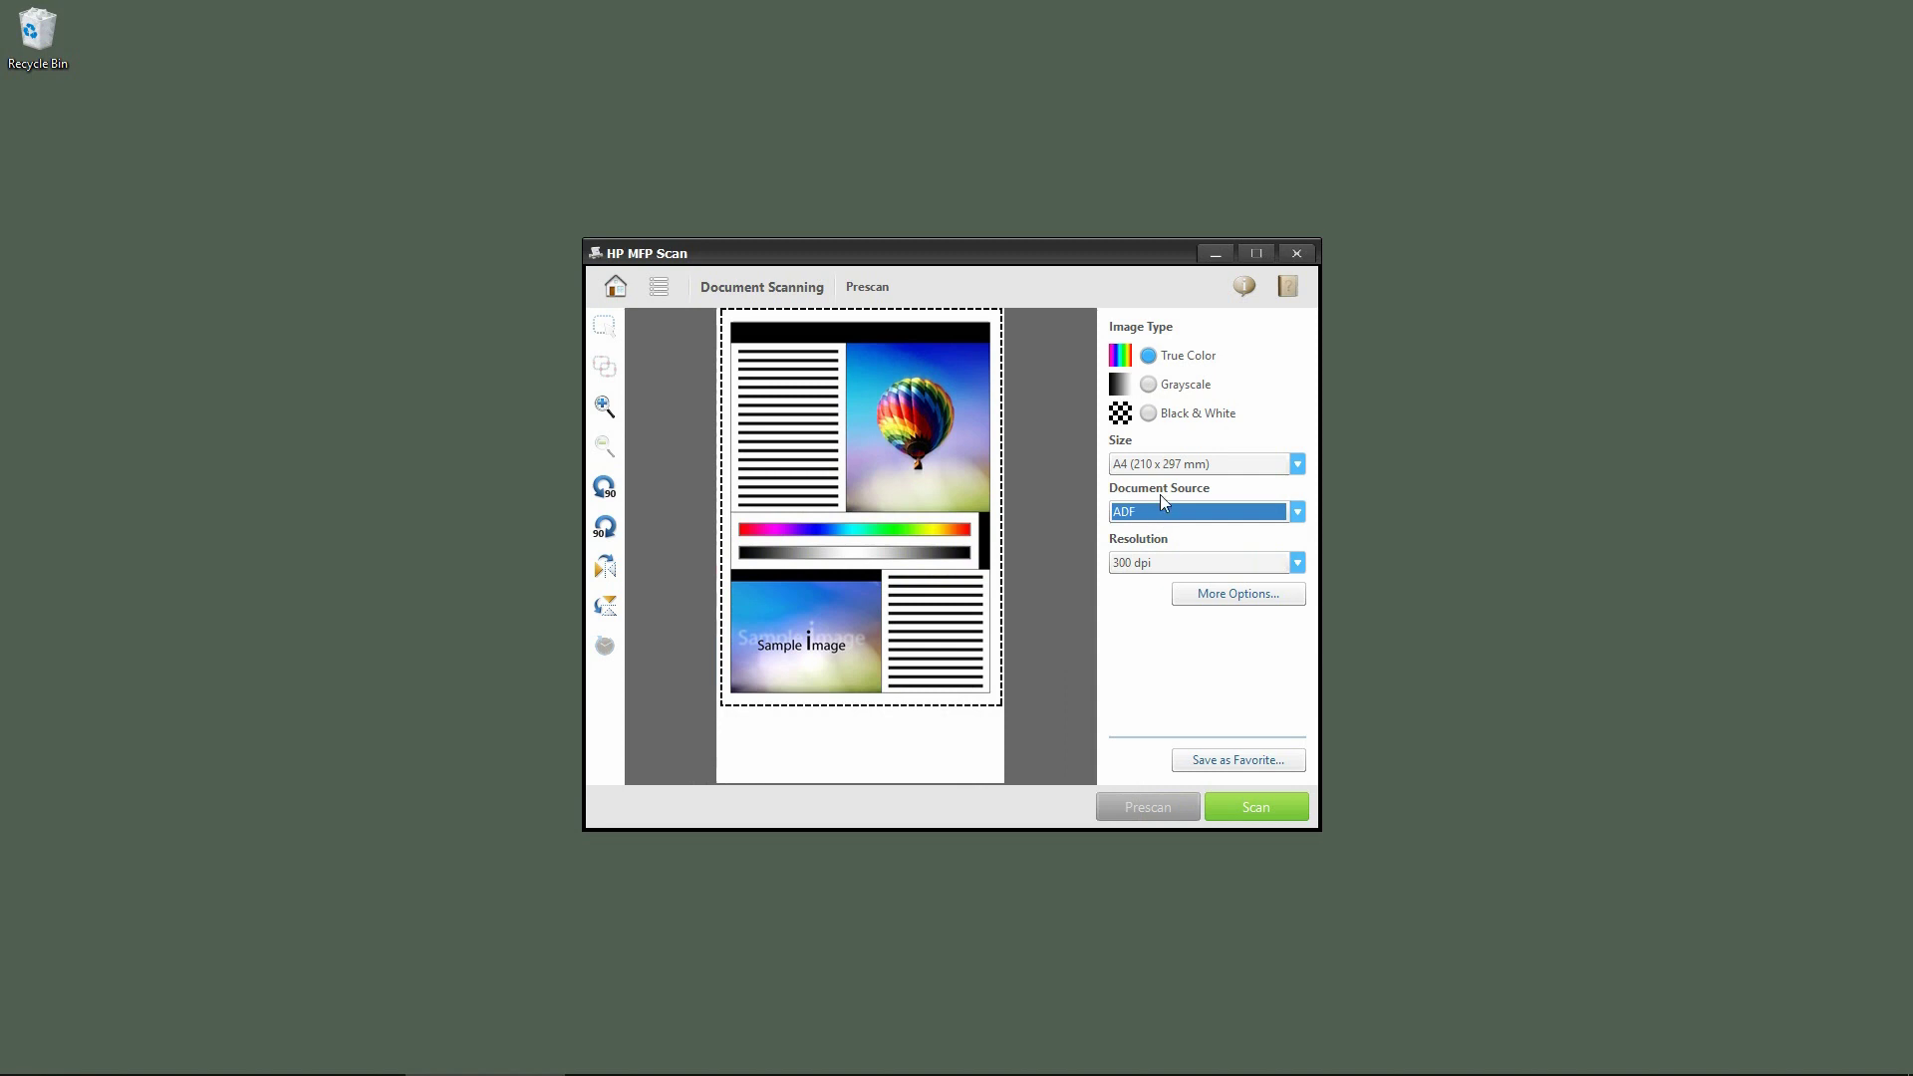
pyautogui.click(1170, 564)
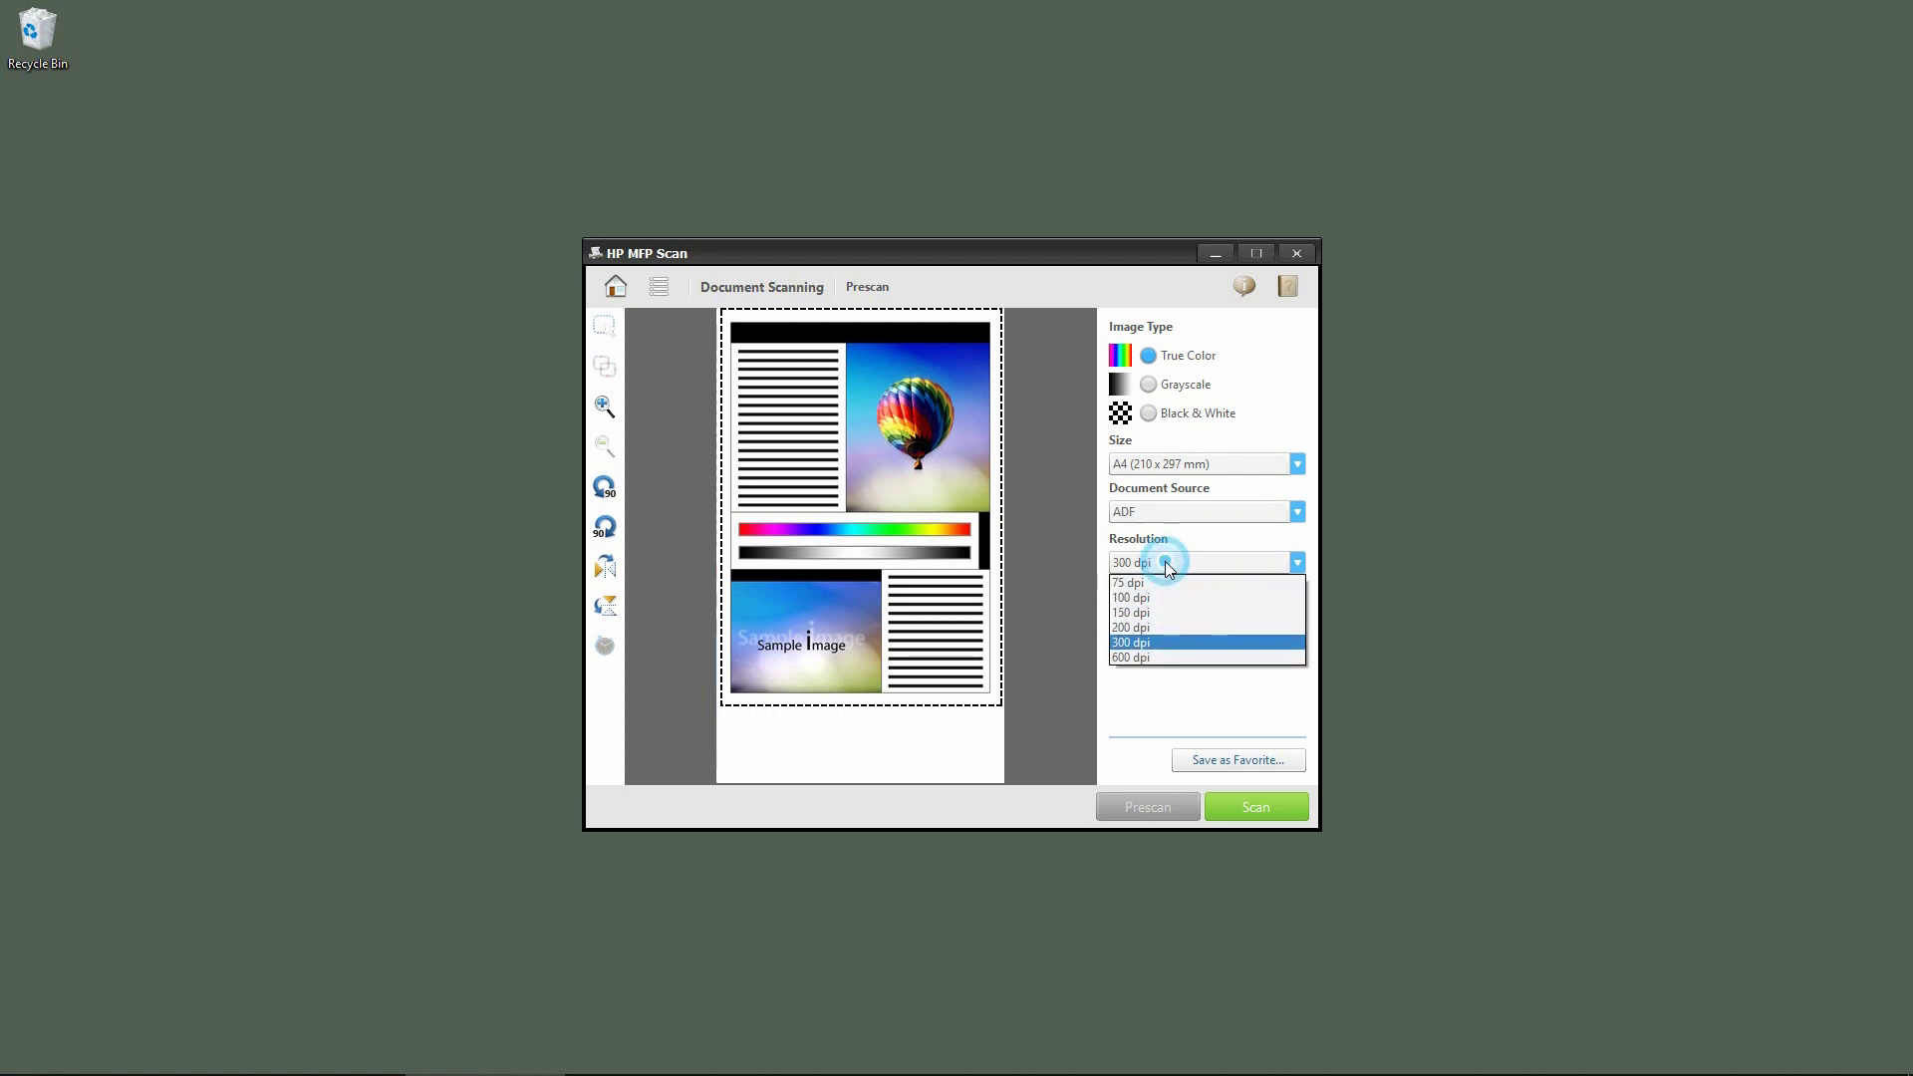
pyautogui.click(1146, 643)
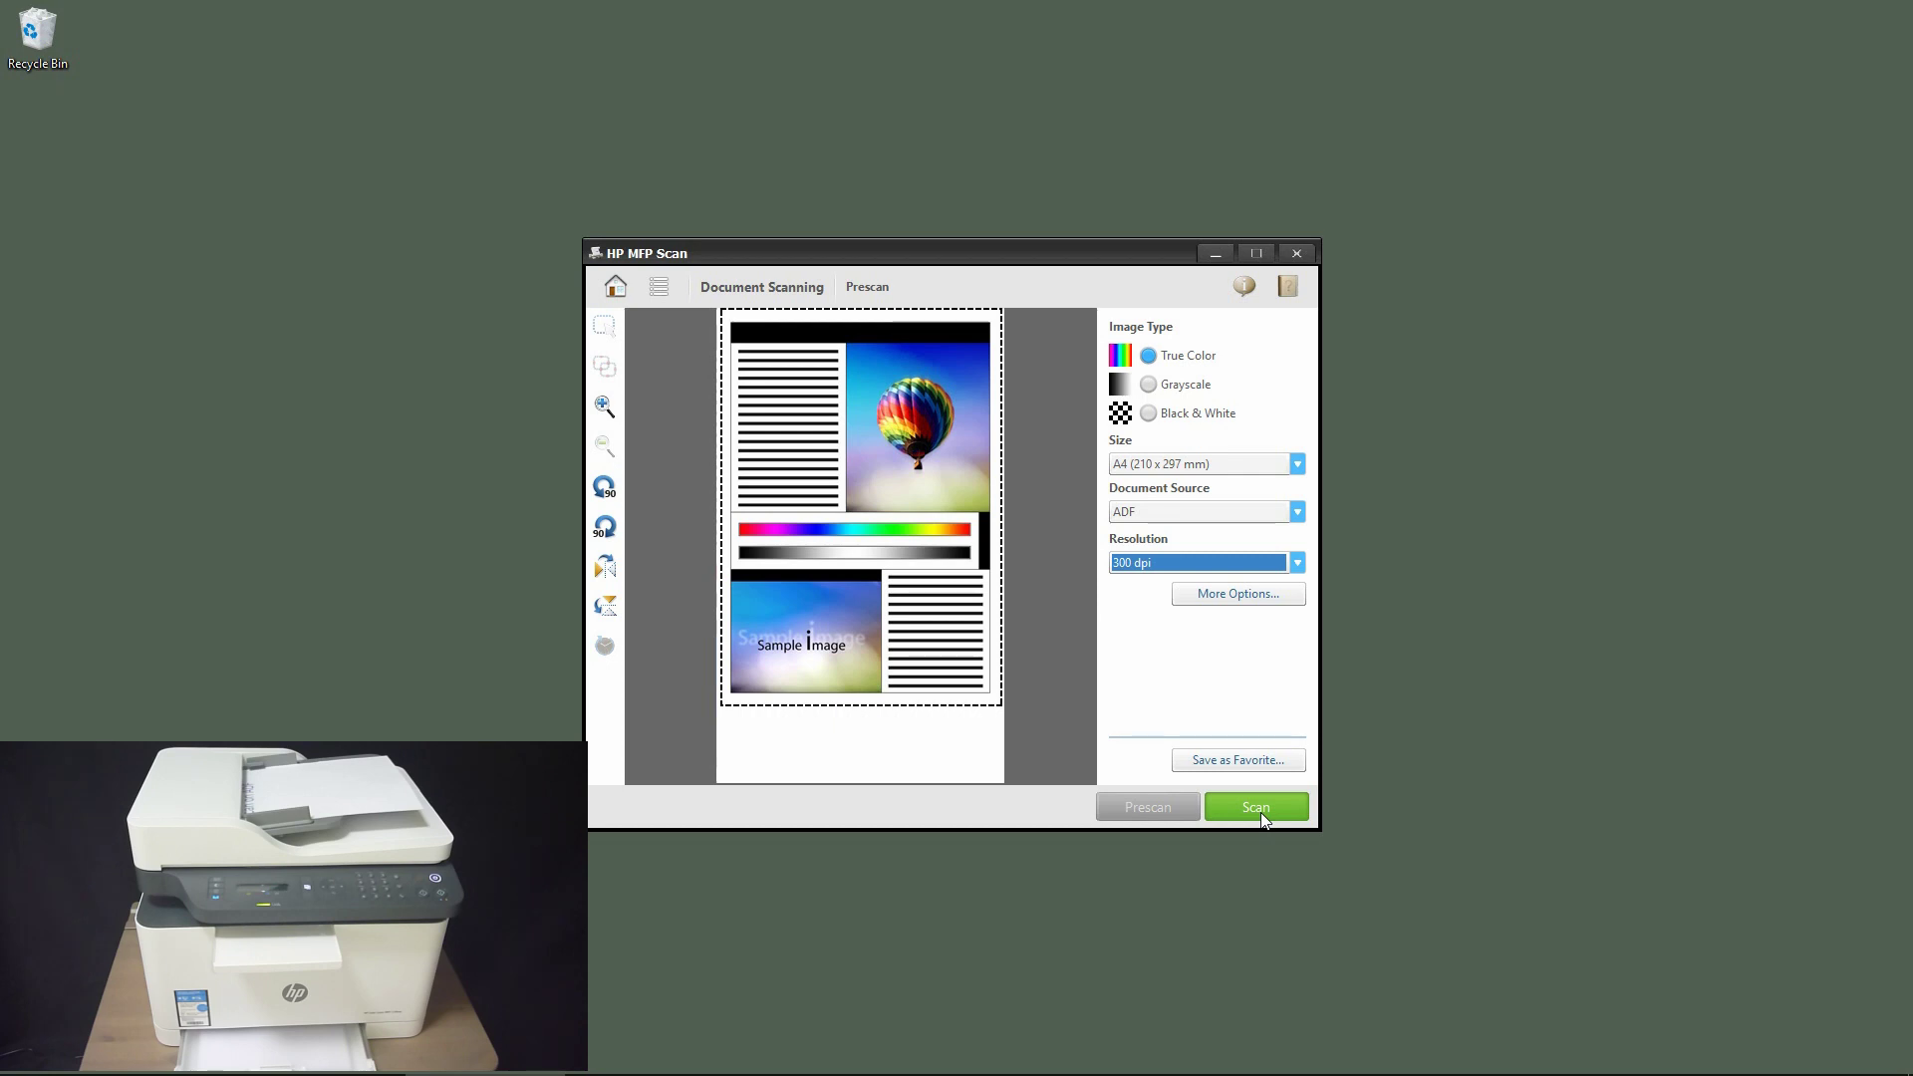
pyautogui.click(1257, 808)
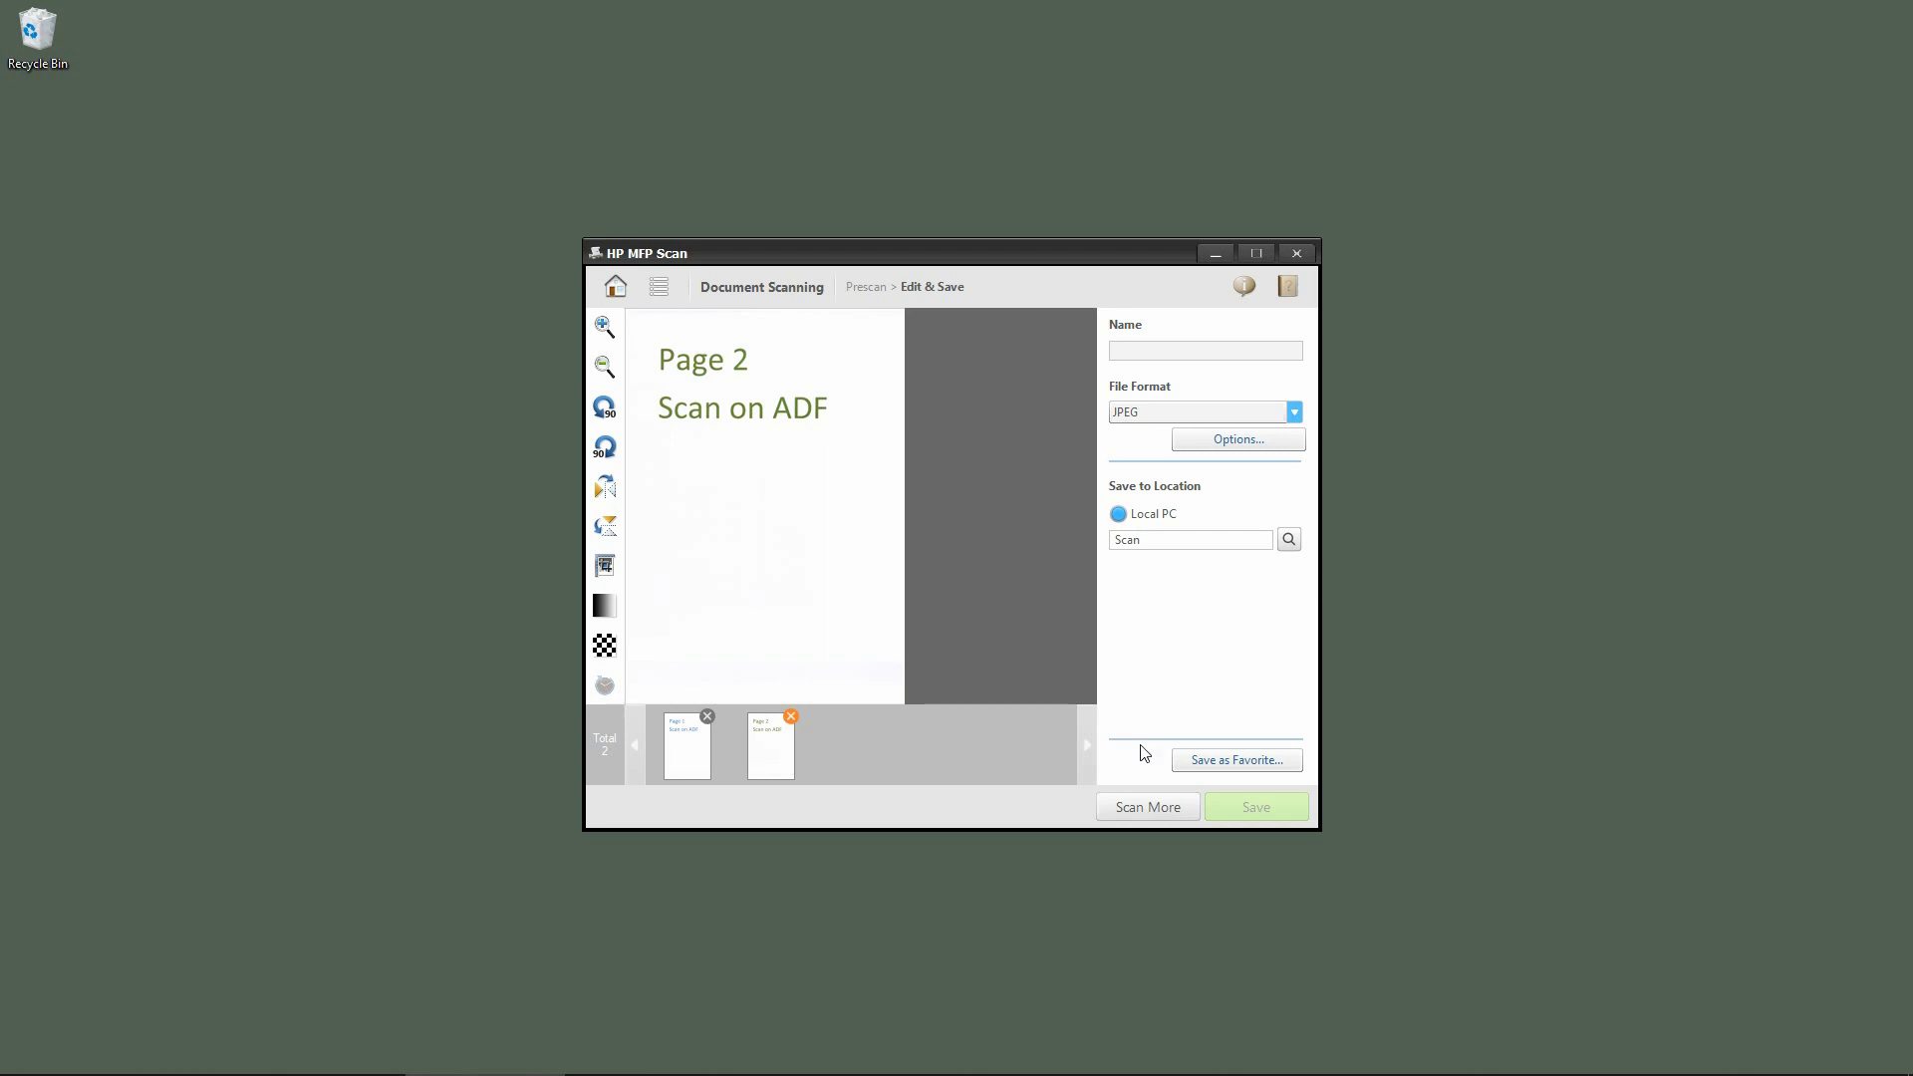
# Scan one more page with the Document Source switched to Flatbed.
pyautogui.click(1150, 813)
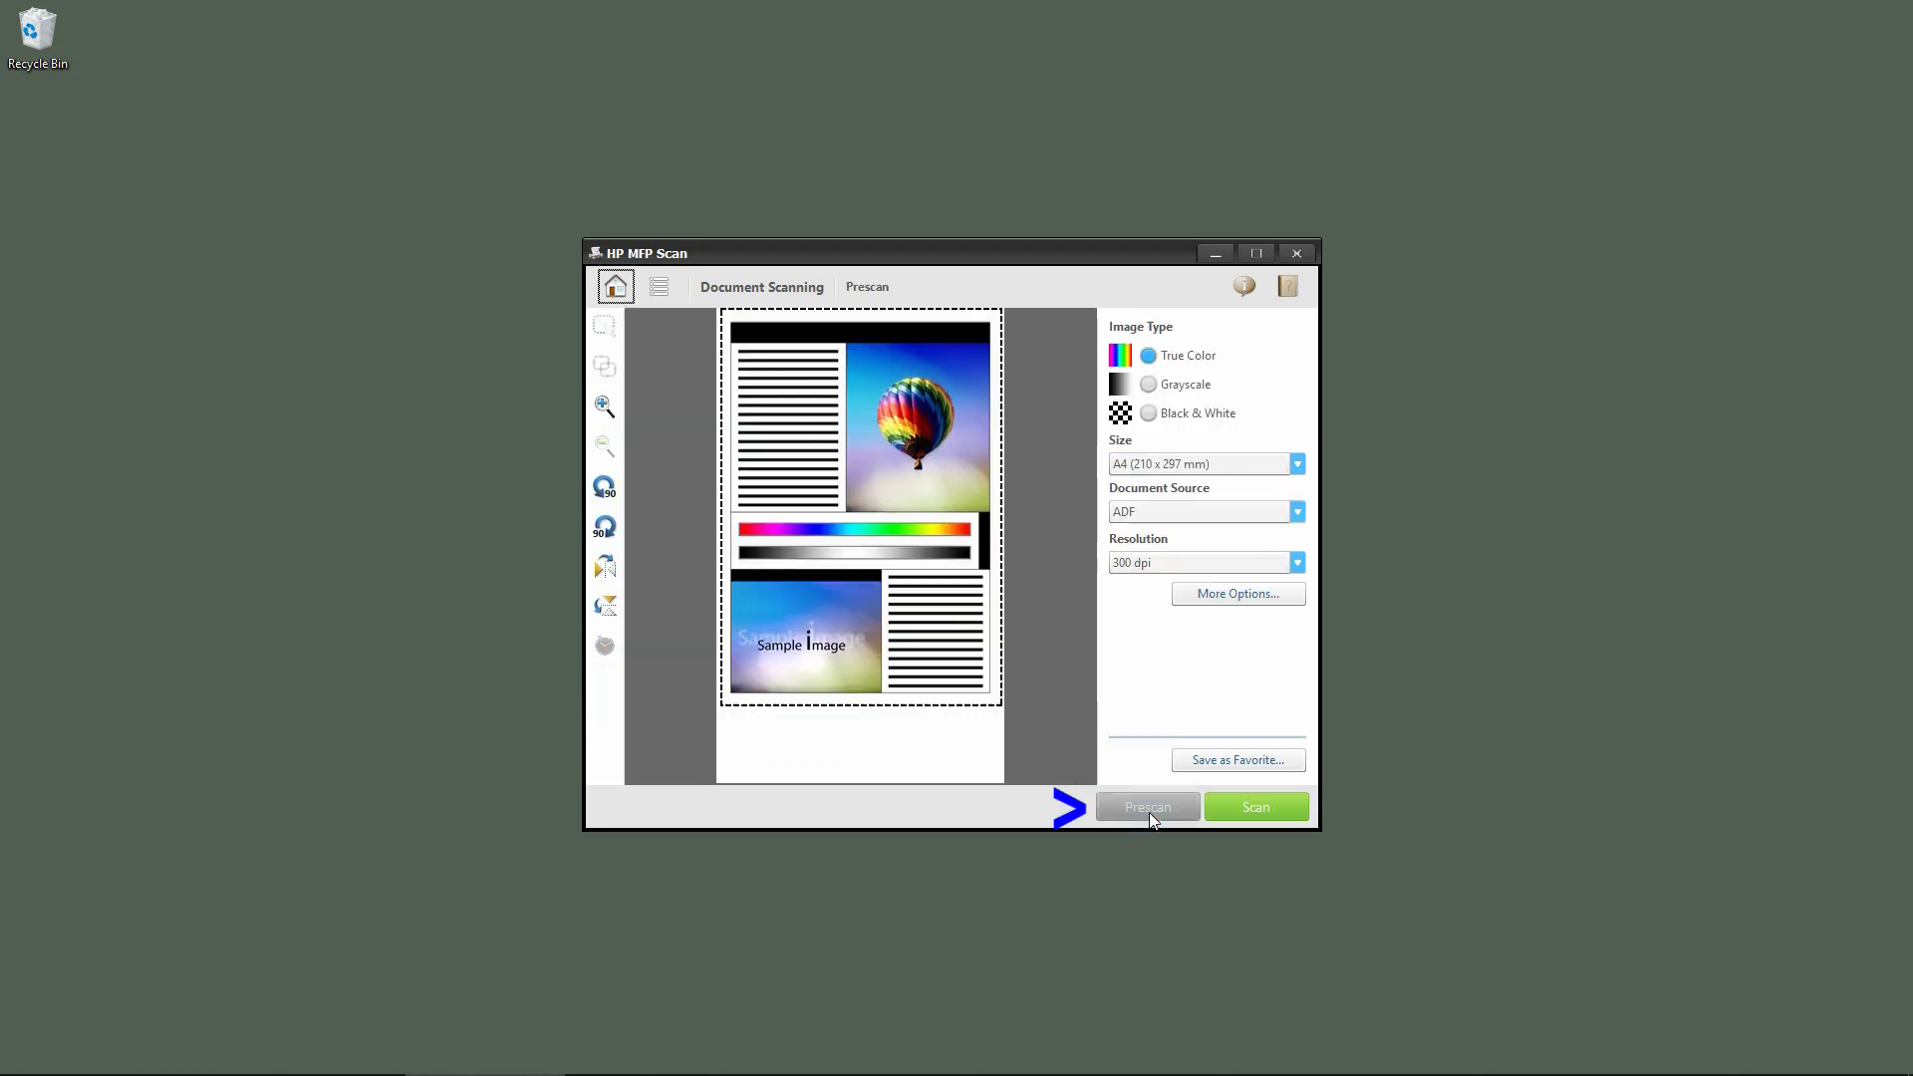
pyautogui.click(1168, 513)
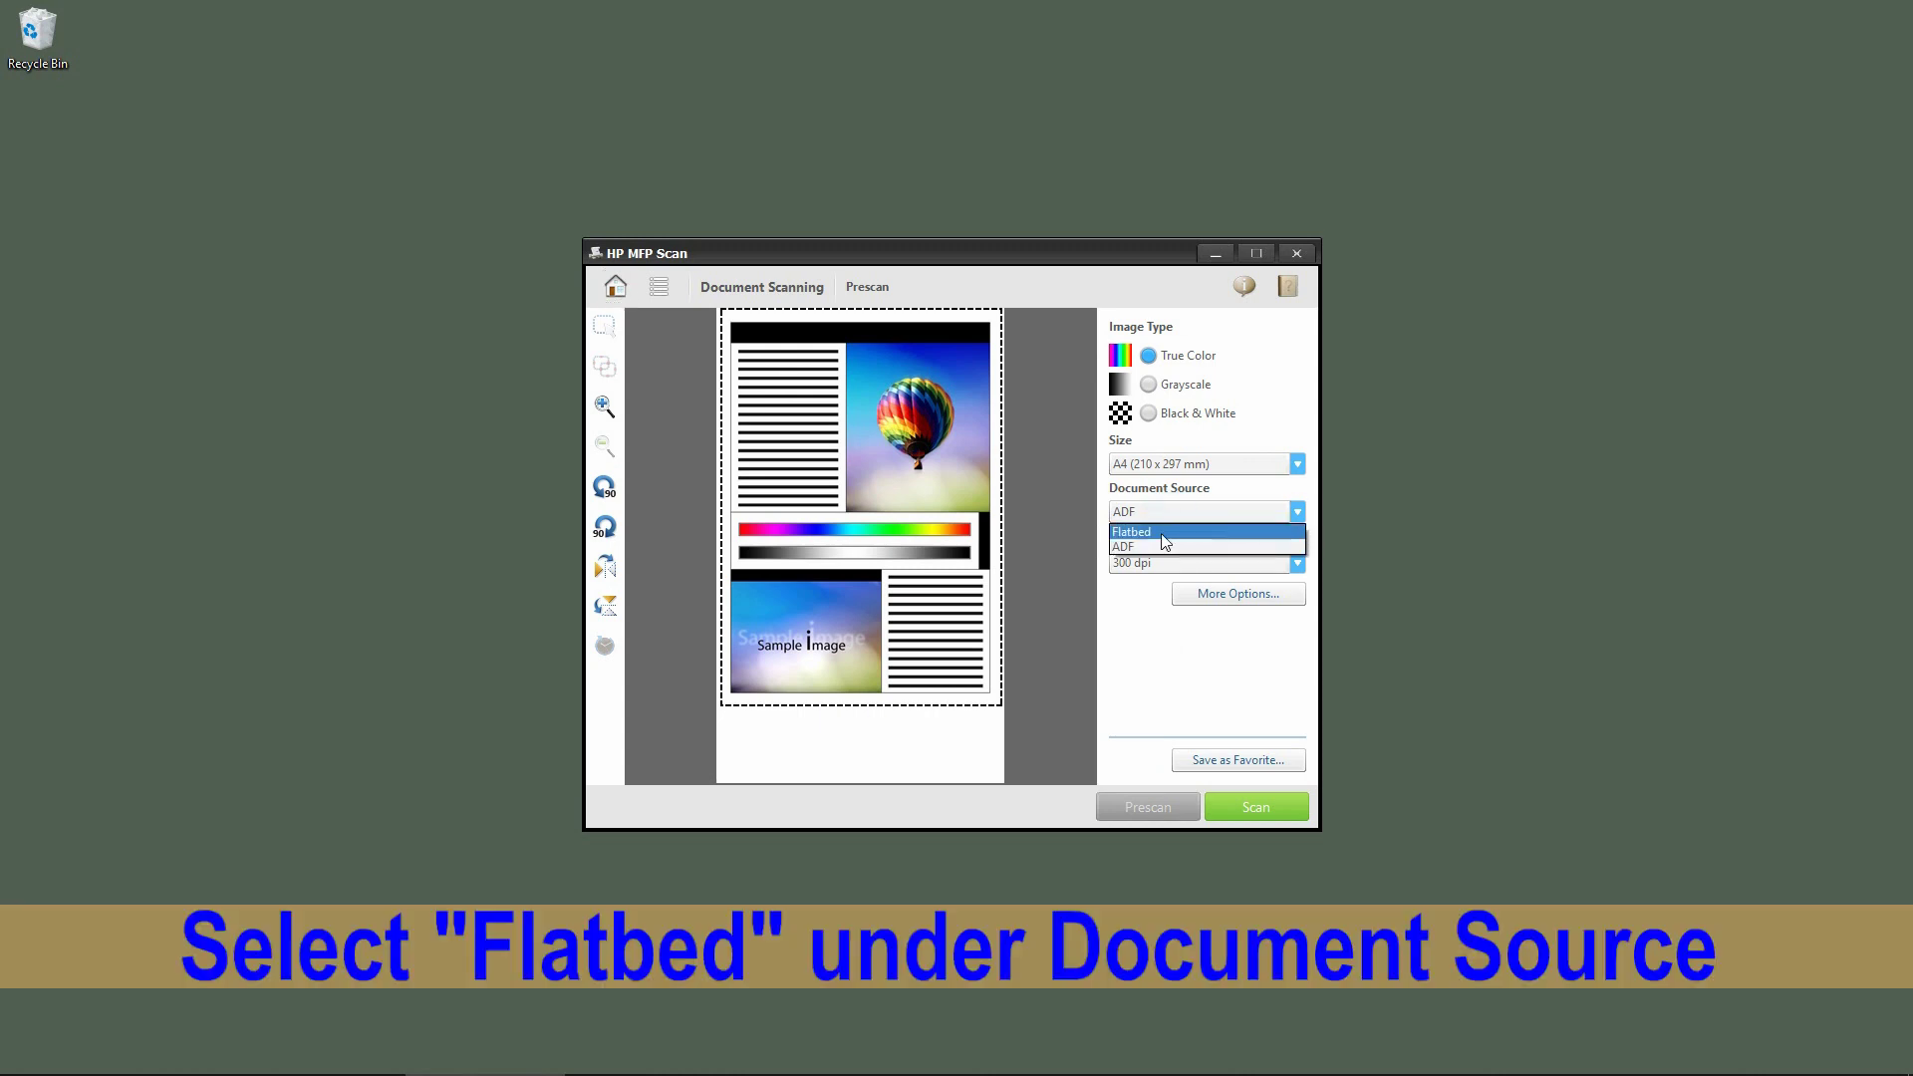
pyautogui.click(1136, 532)
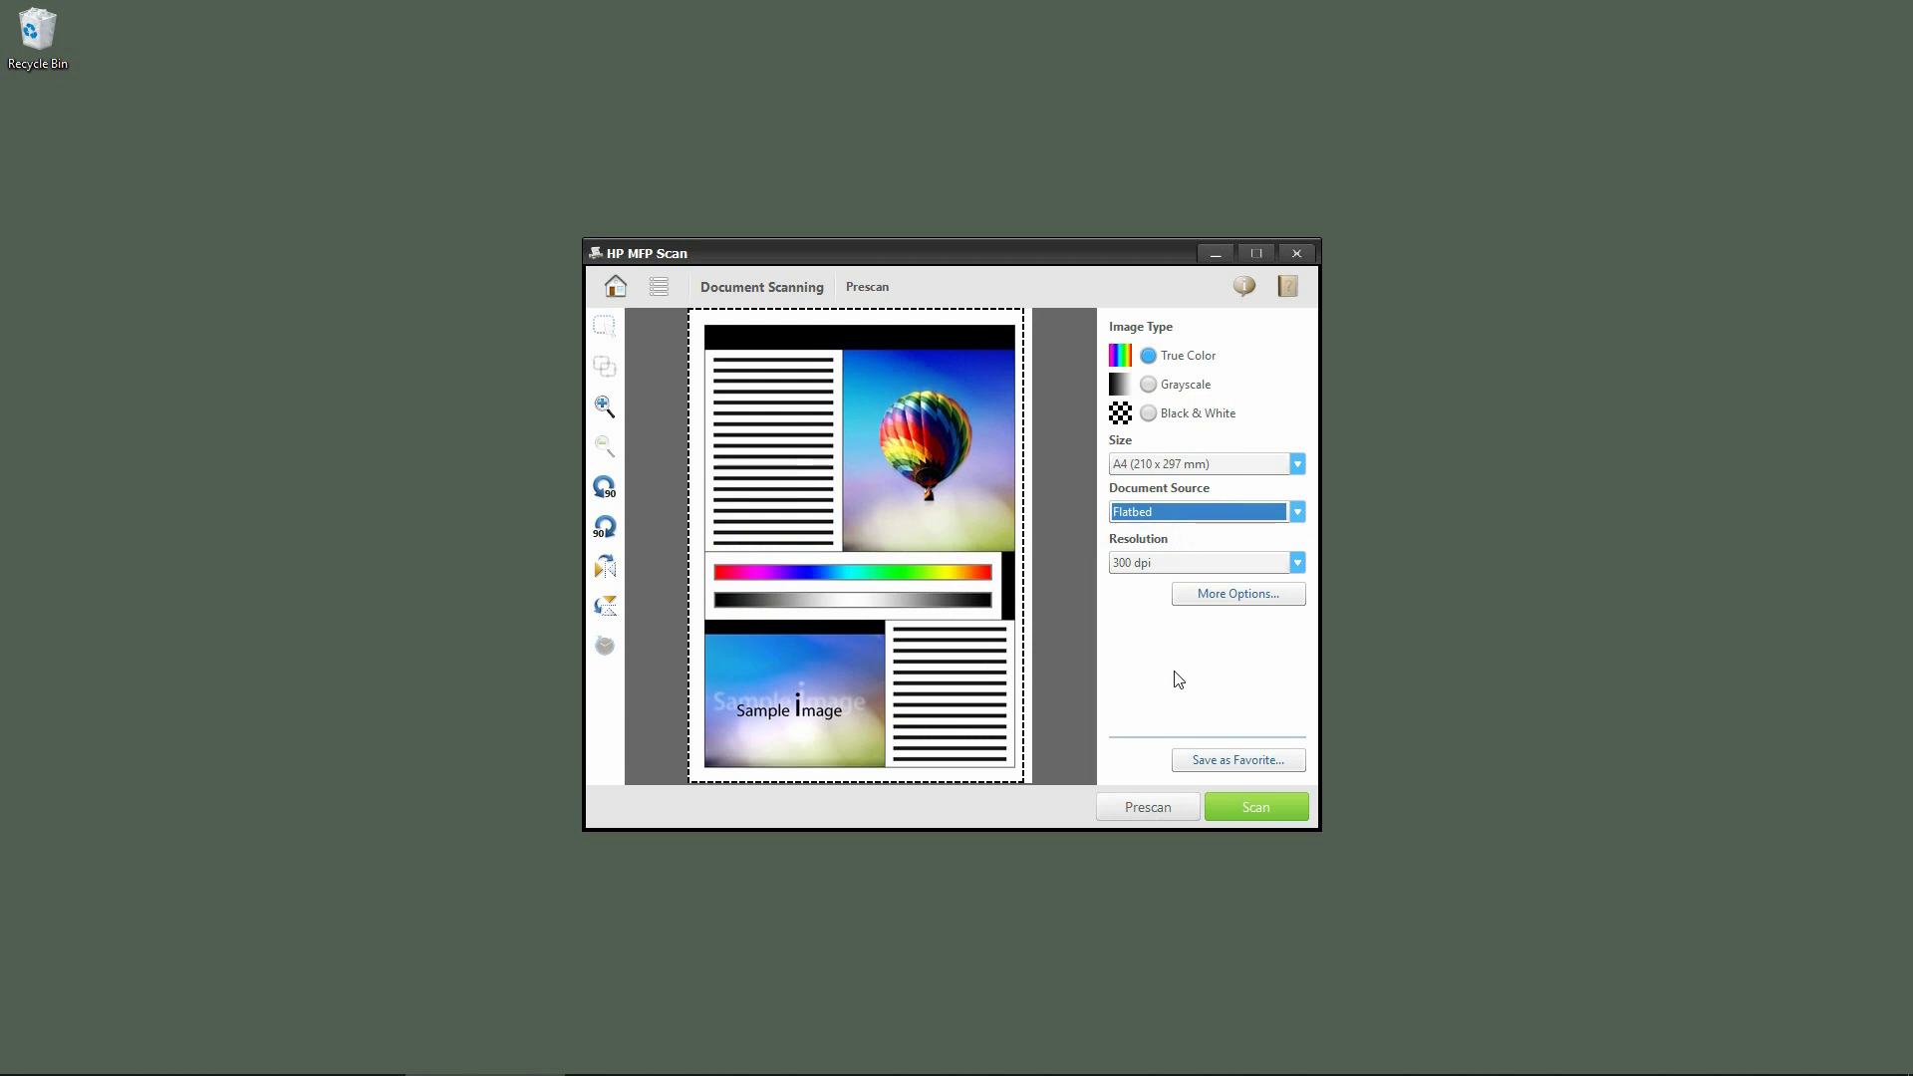
pyautogui.click(1267, 805)
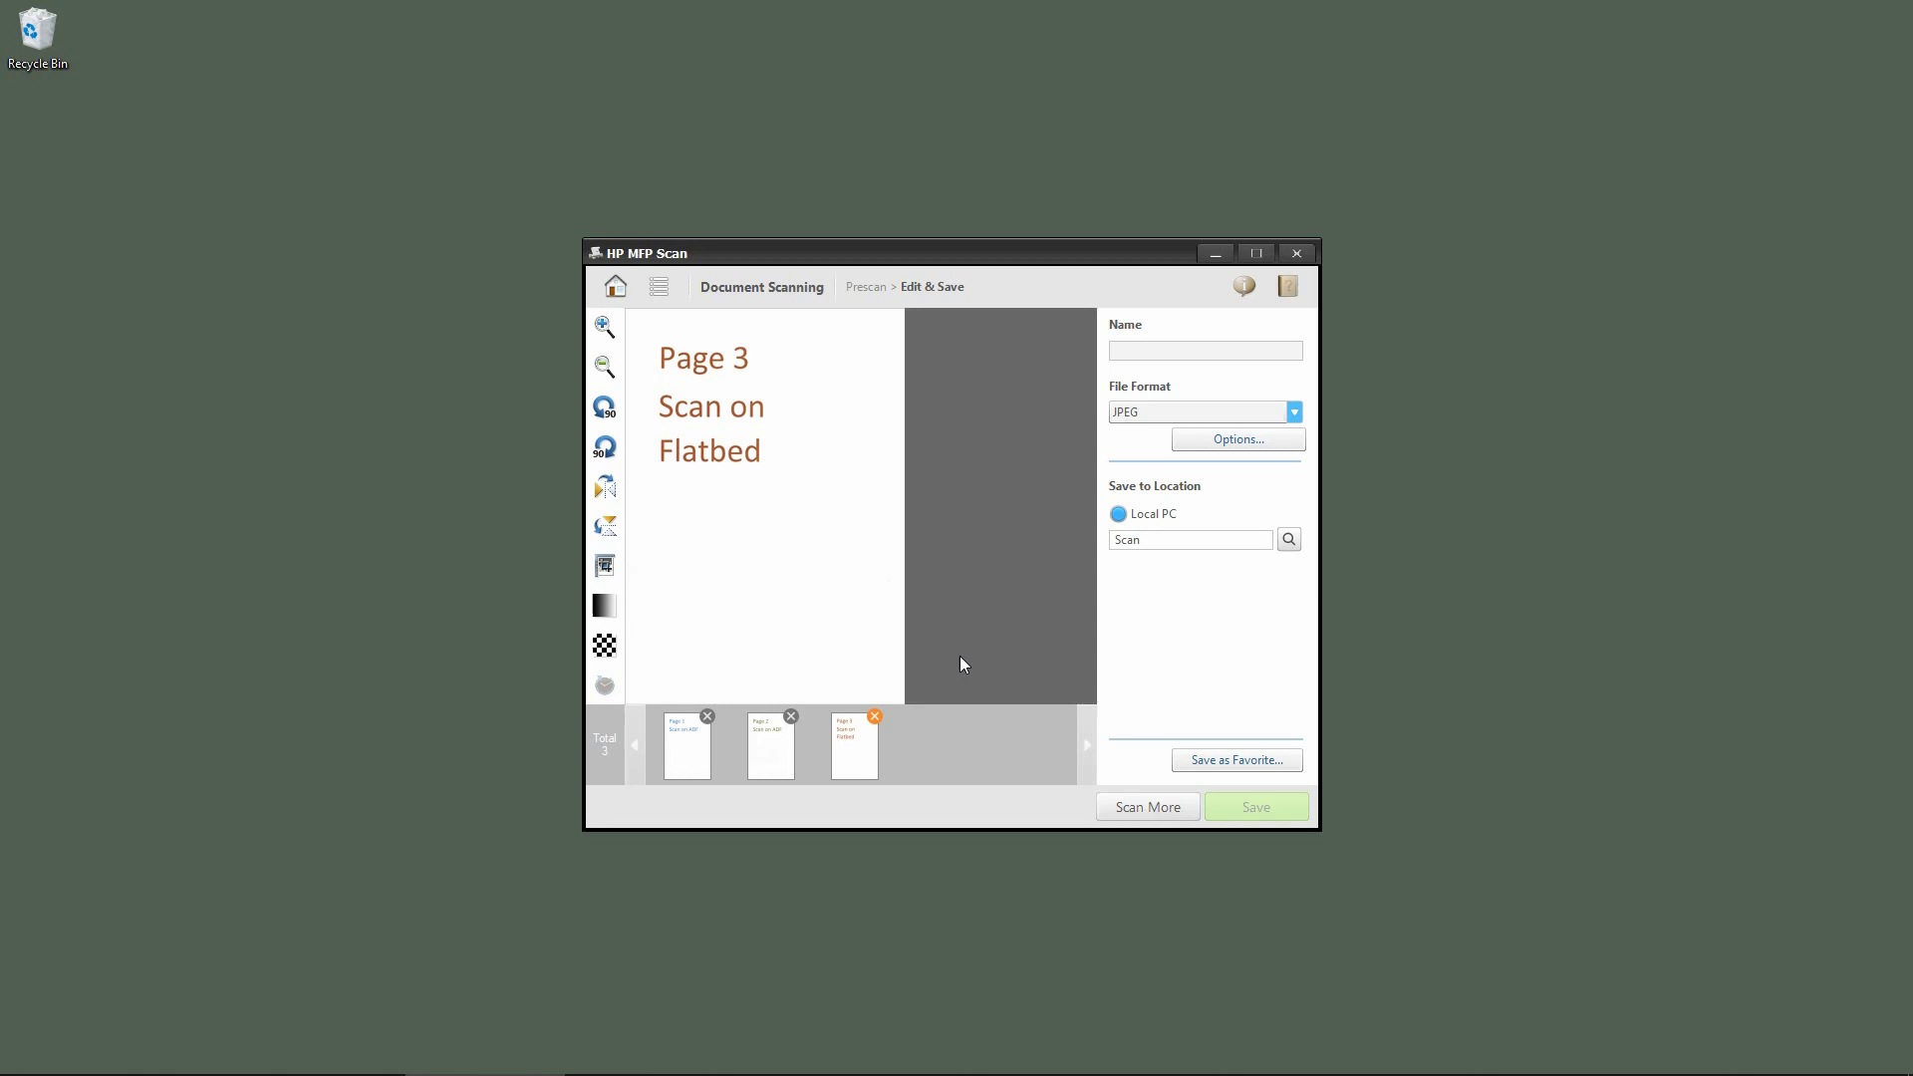
# Set the output format to PDF/A(Image) and name the file 'test'.
pyautogui.click(1150, 415)
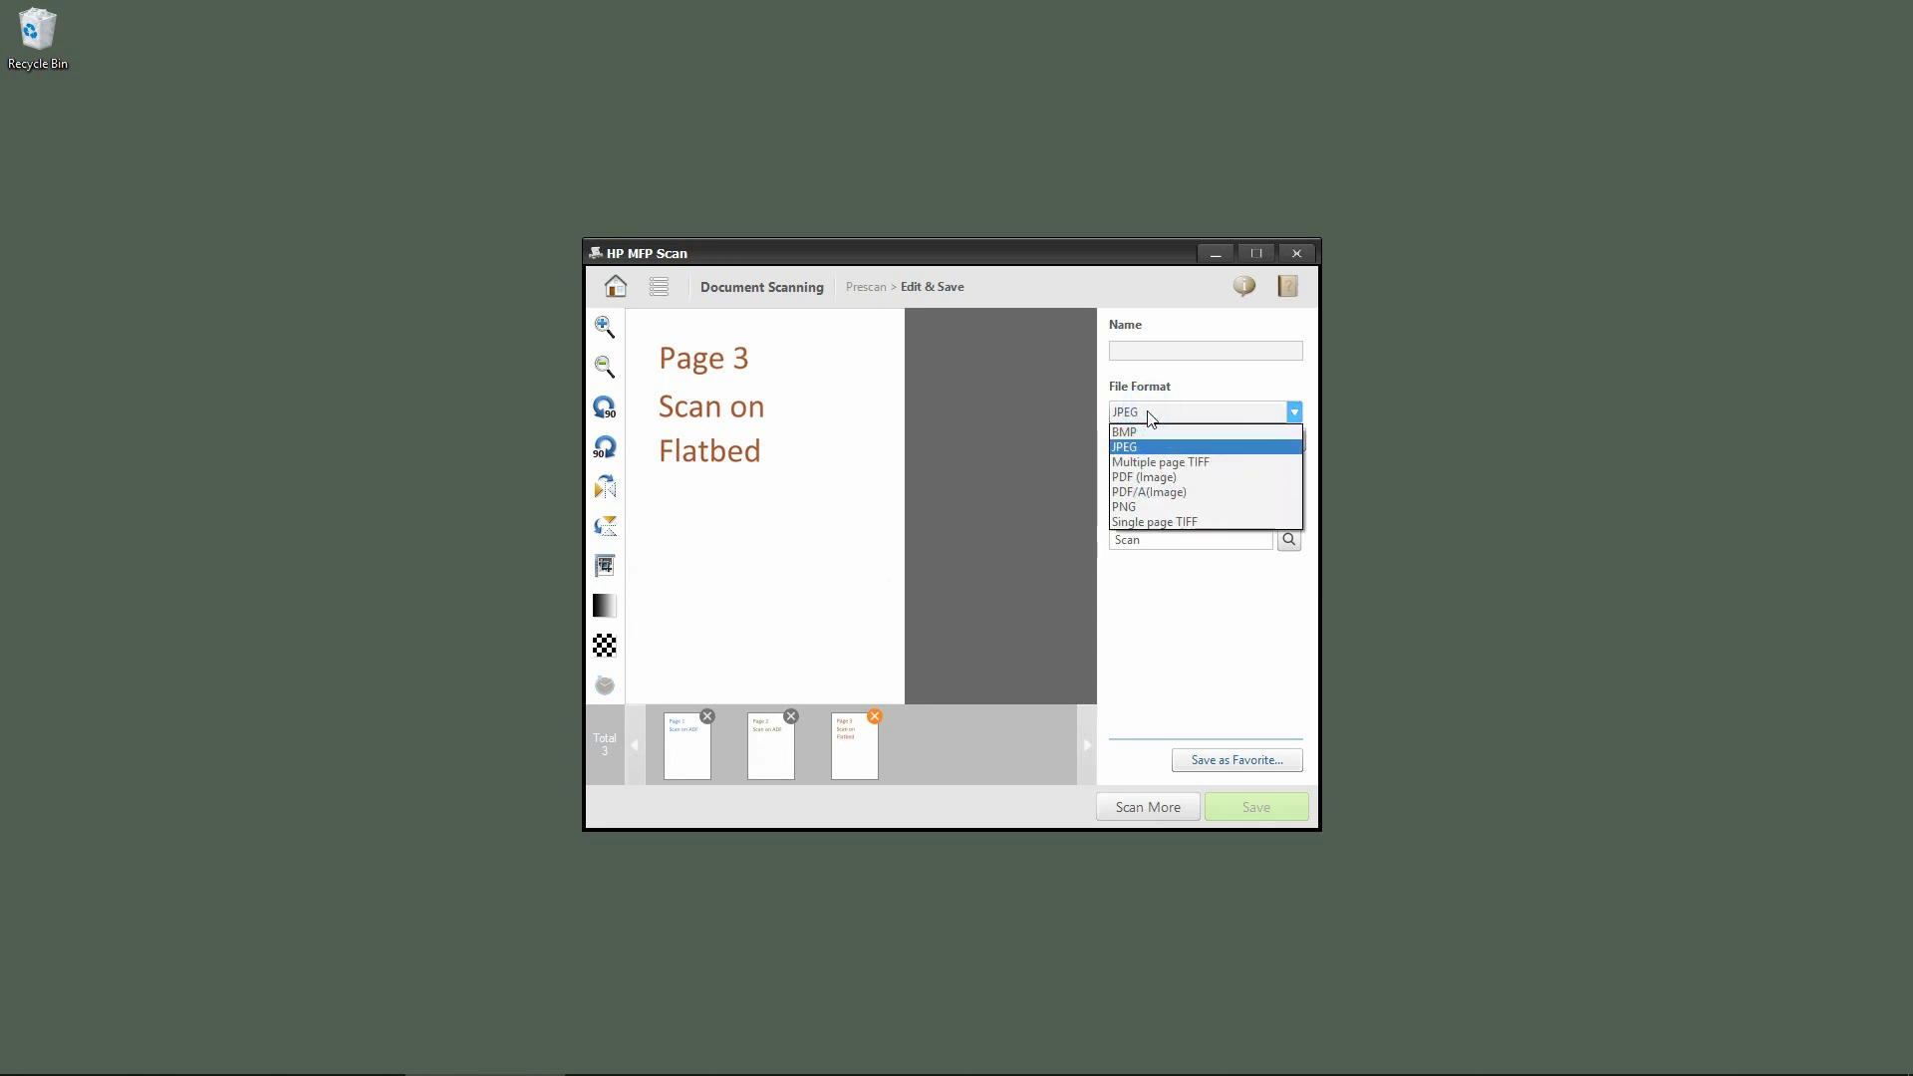
pyautogui.click(1166, 492)
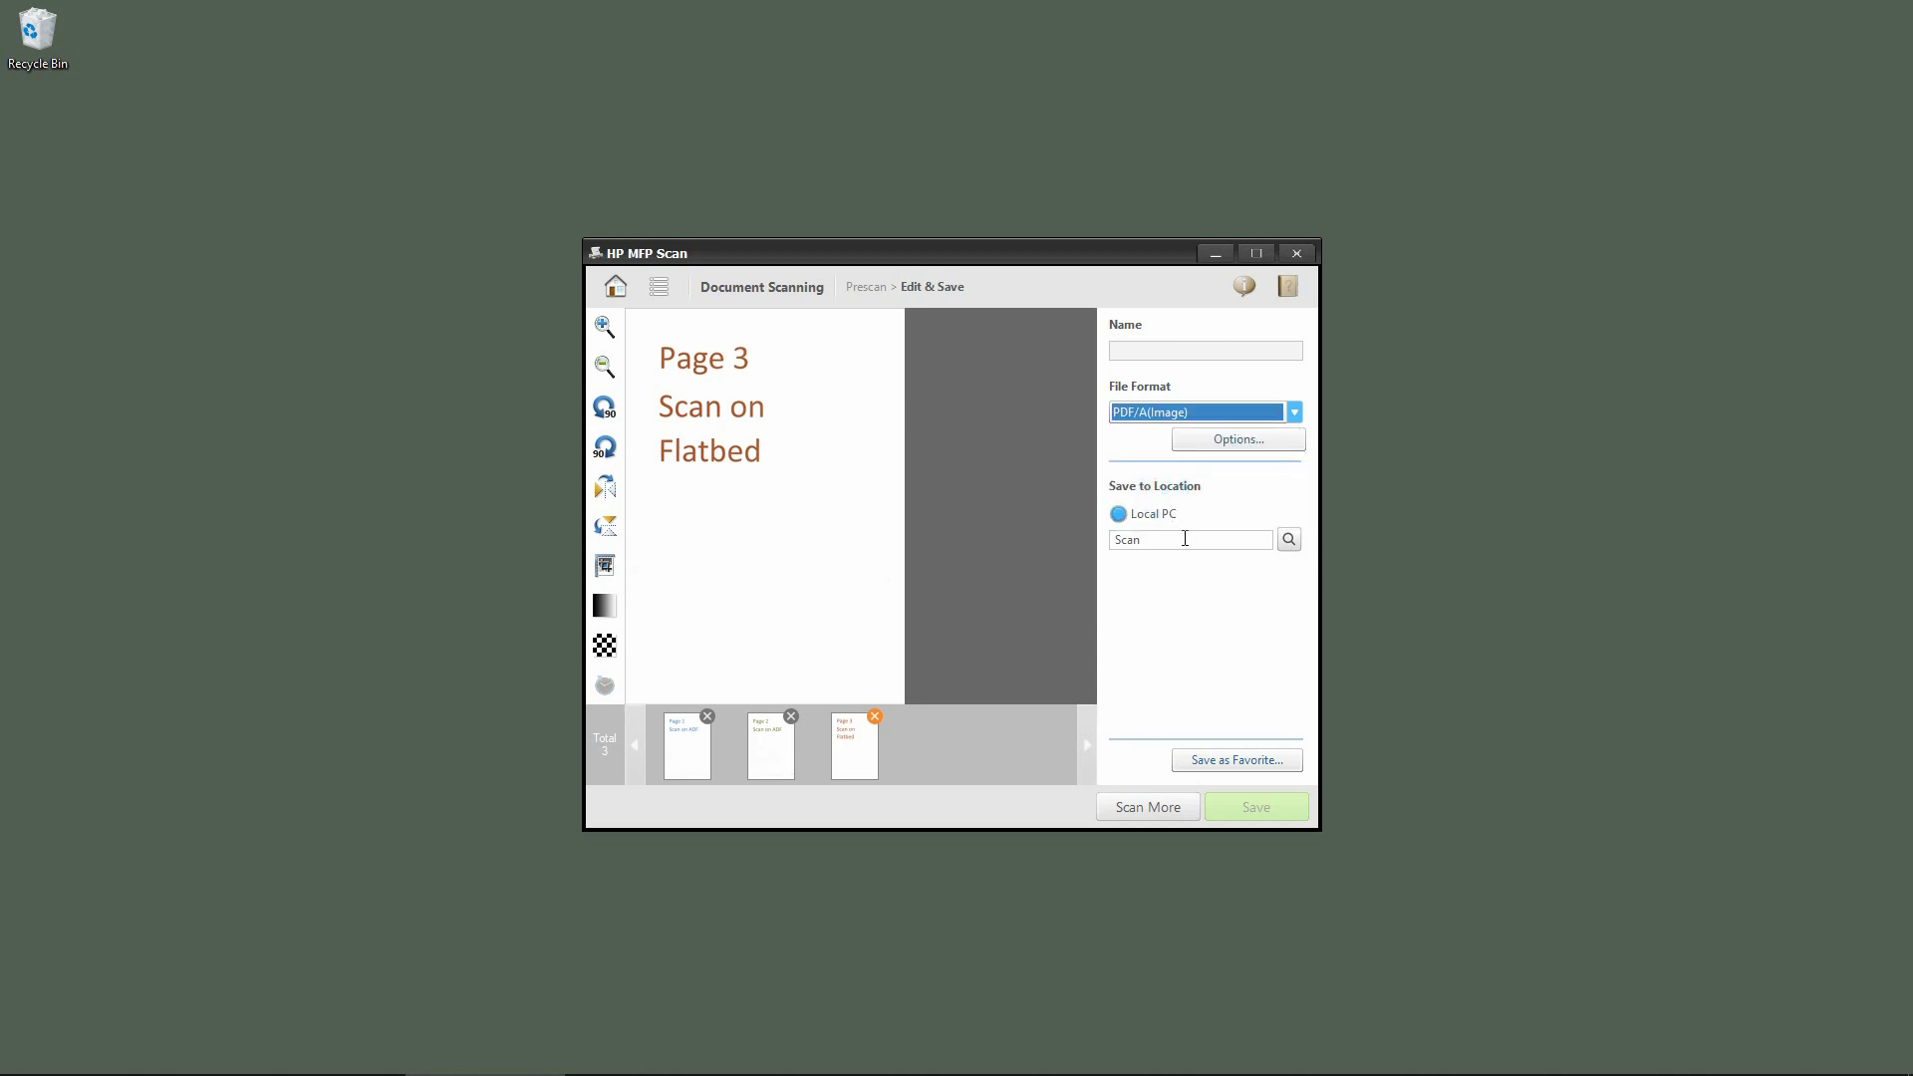
pyautogui.click(1165, 353)
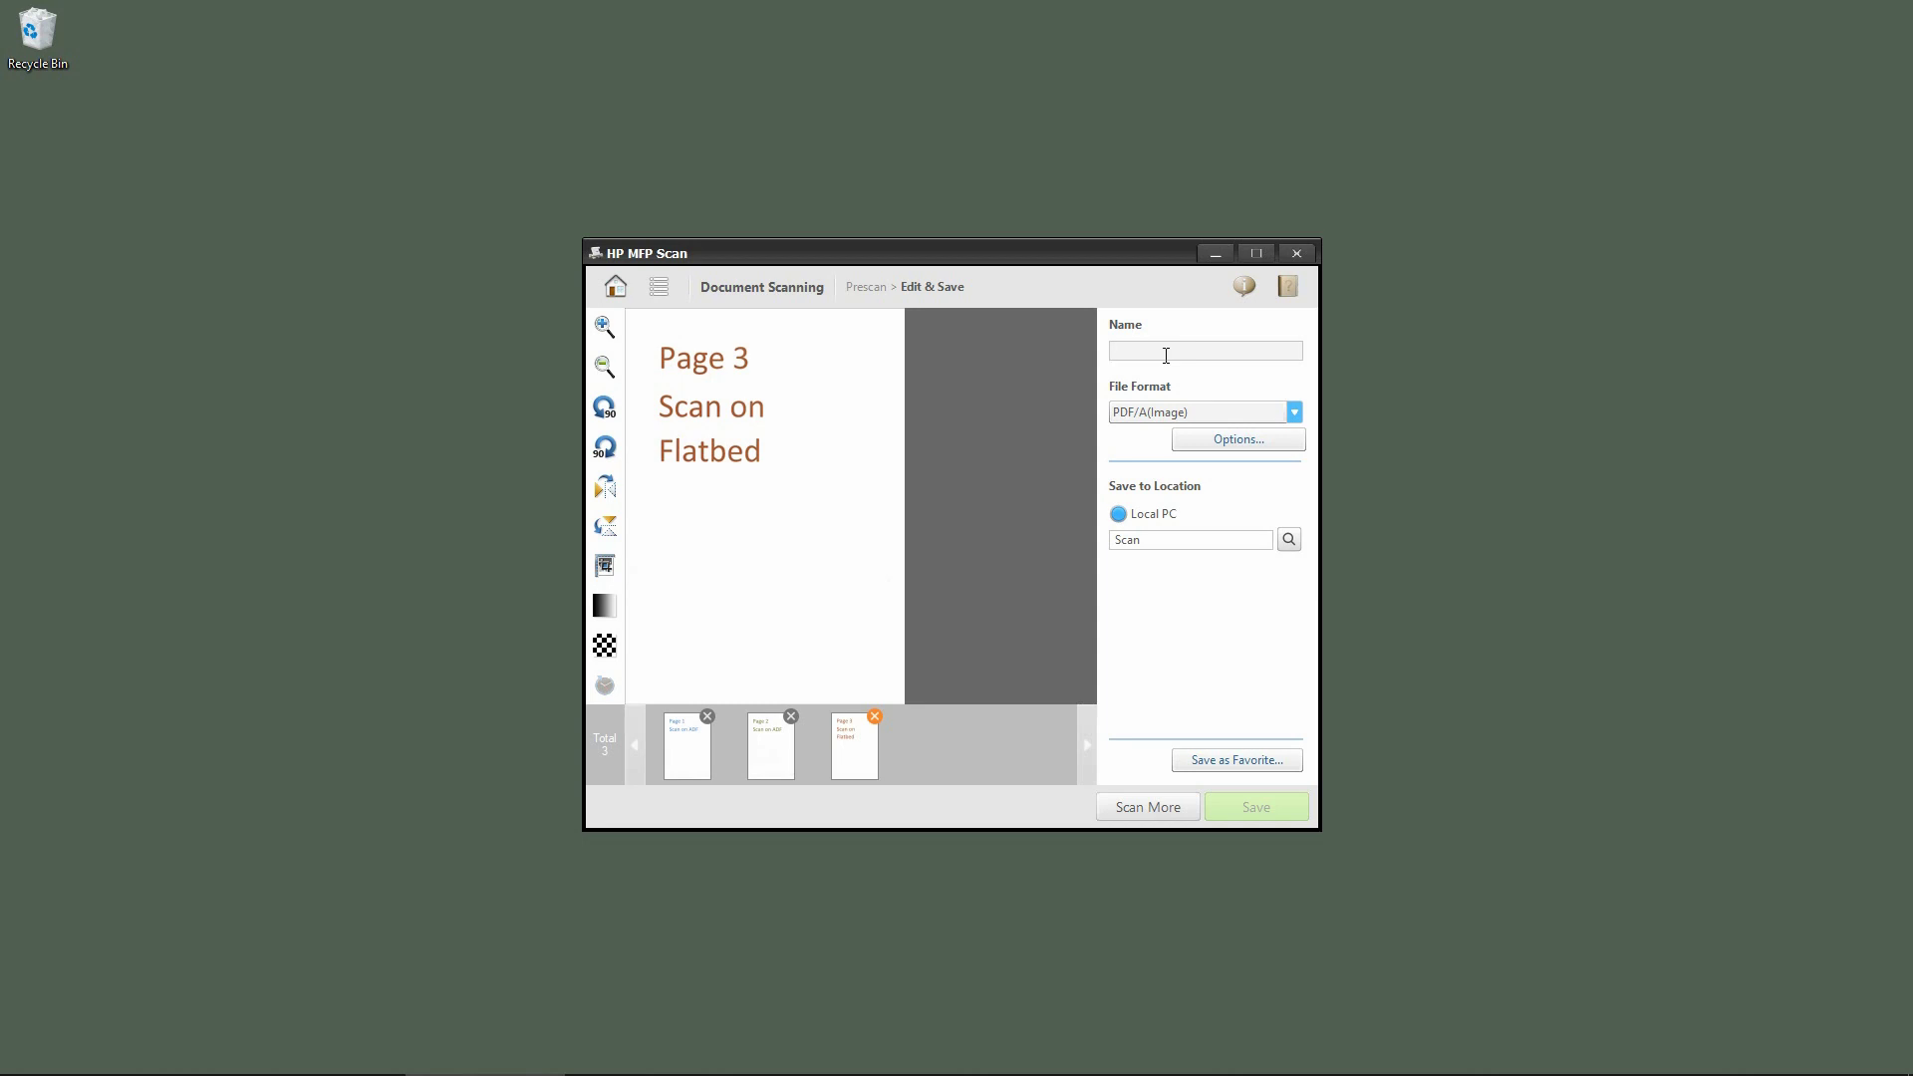
pyautogui.write('test')
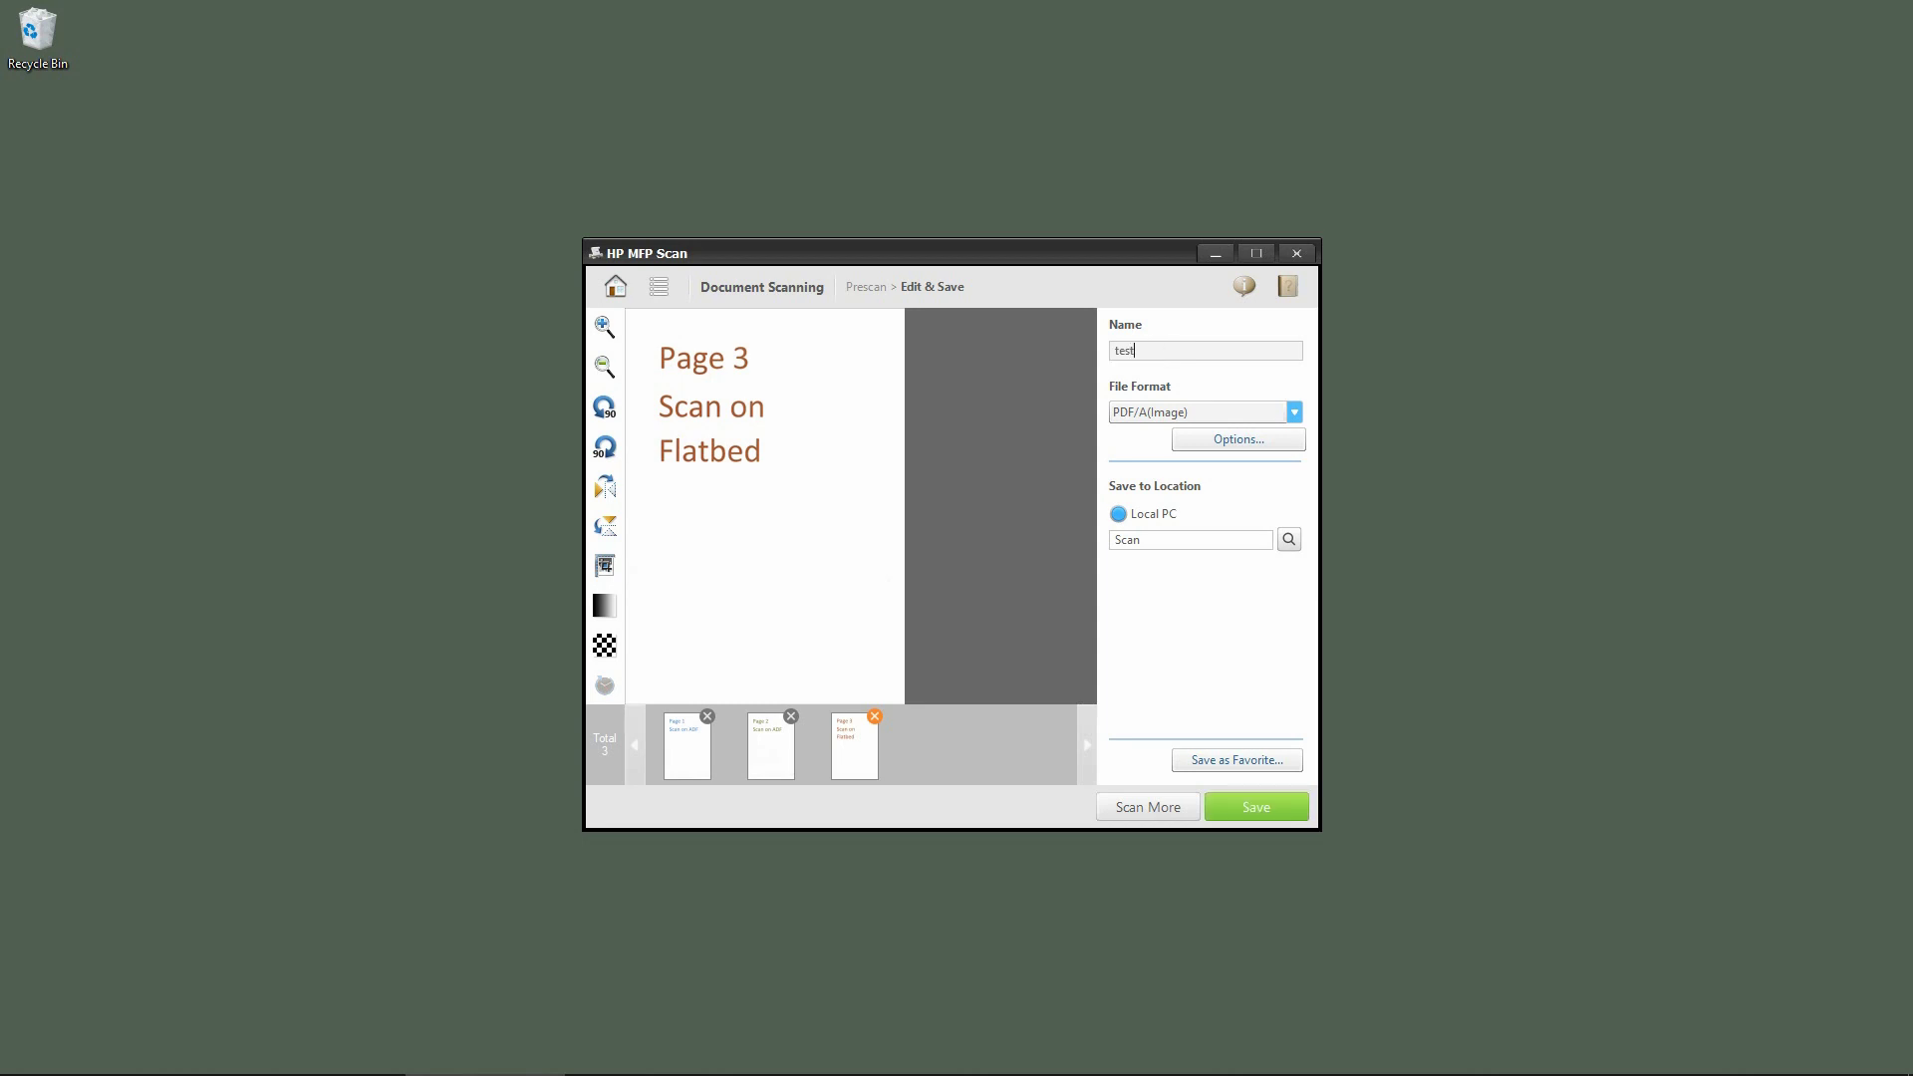
# Enable Compact PDF in the PDF Options dialog.
pyautogui.click(1224, 447)
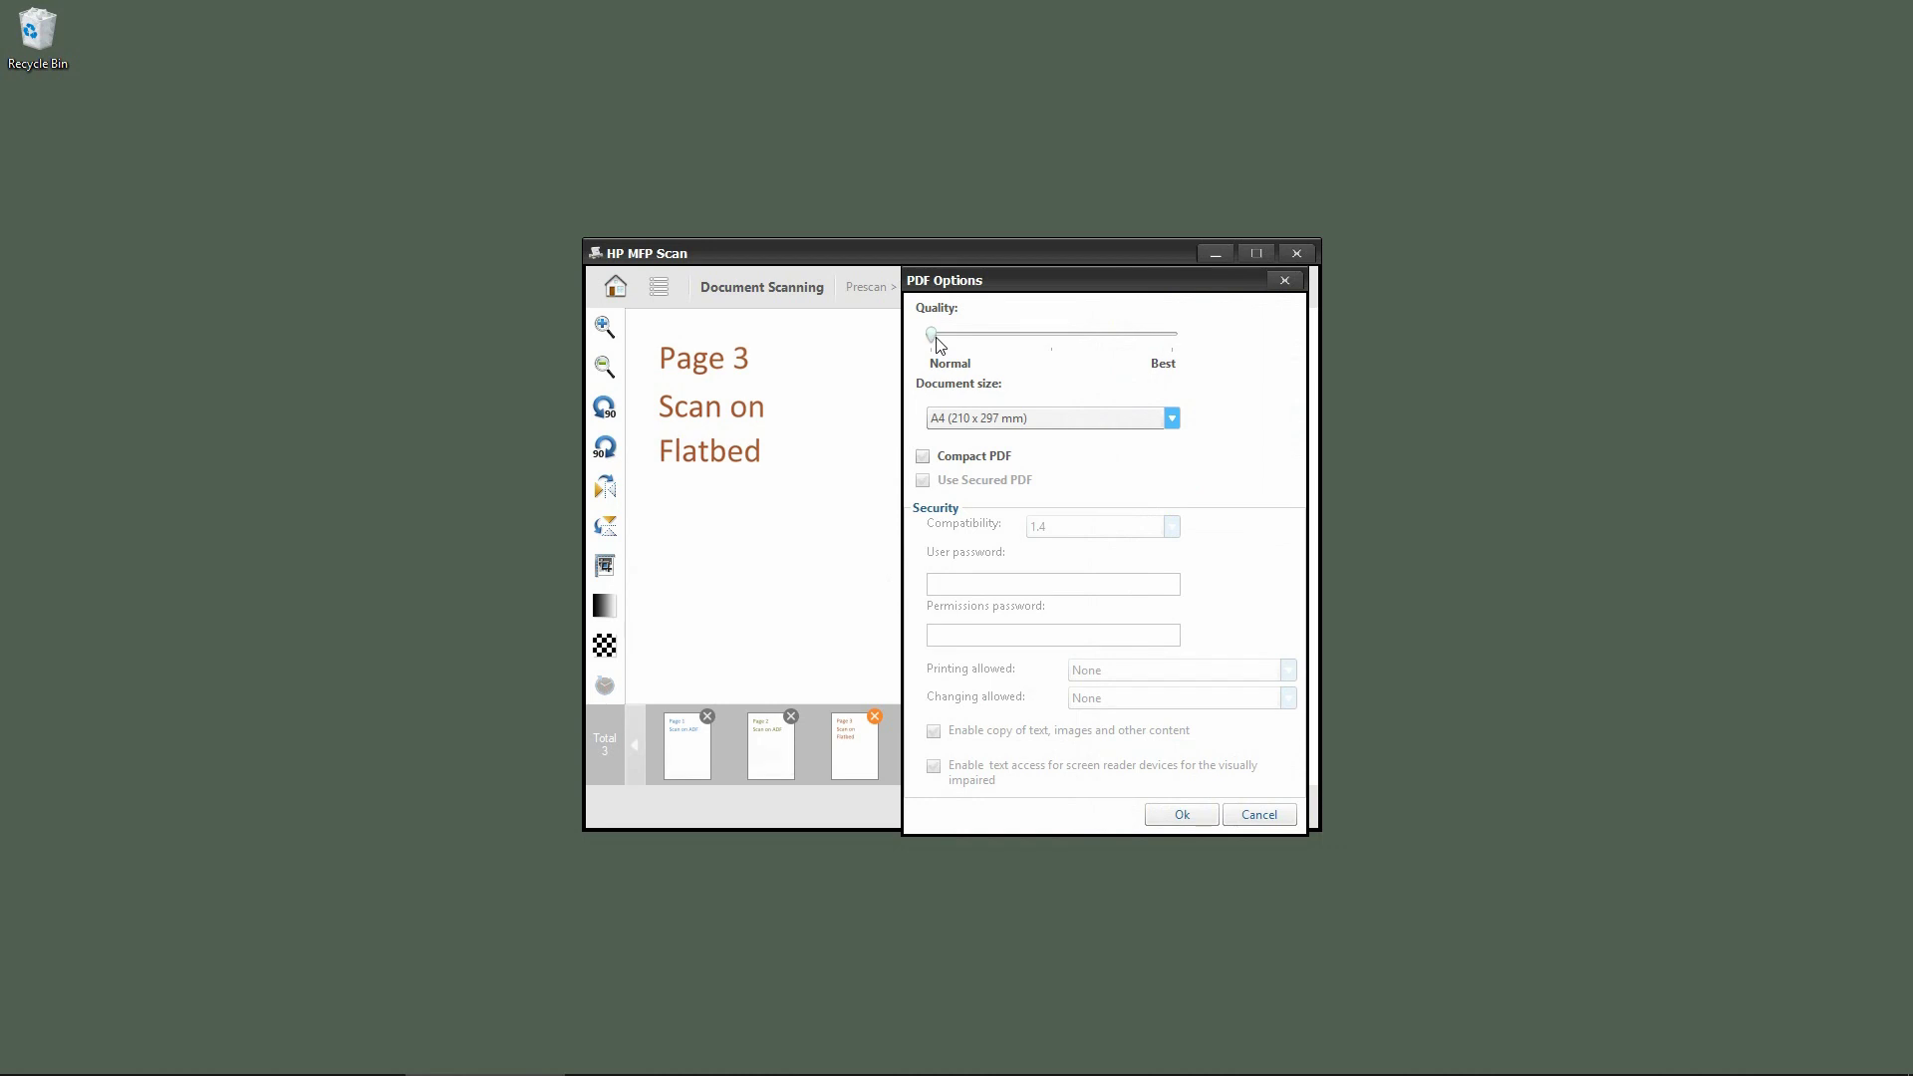
pyautogui.click(976, 464)
pyautogui.click(1186, 815)
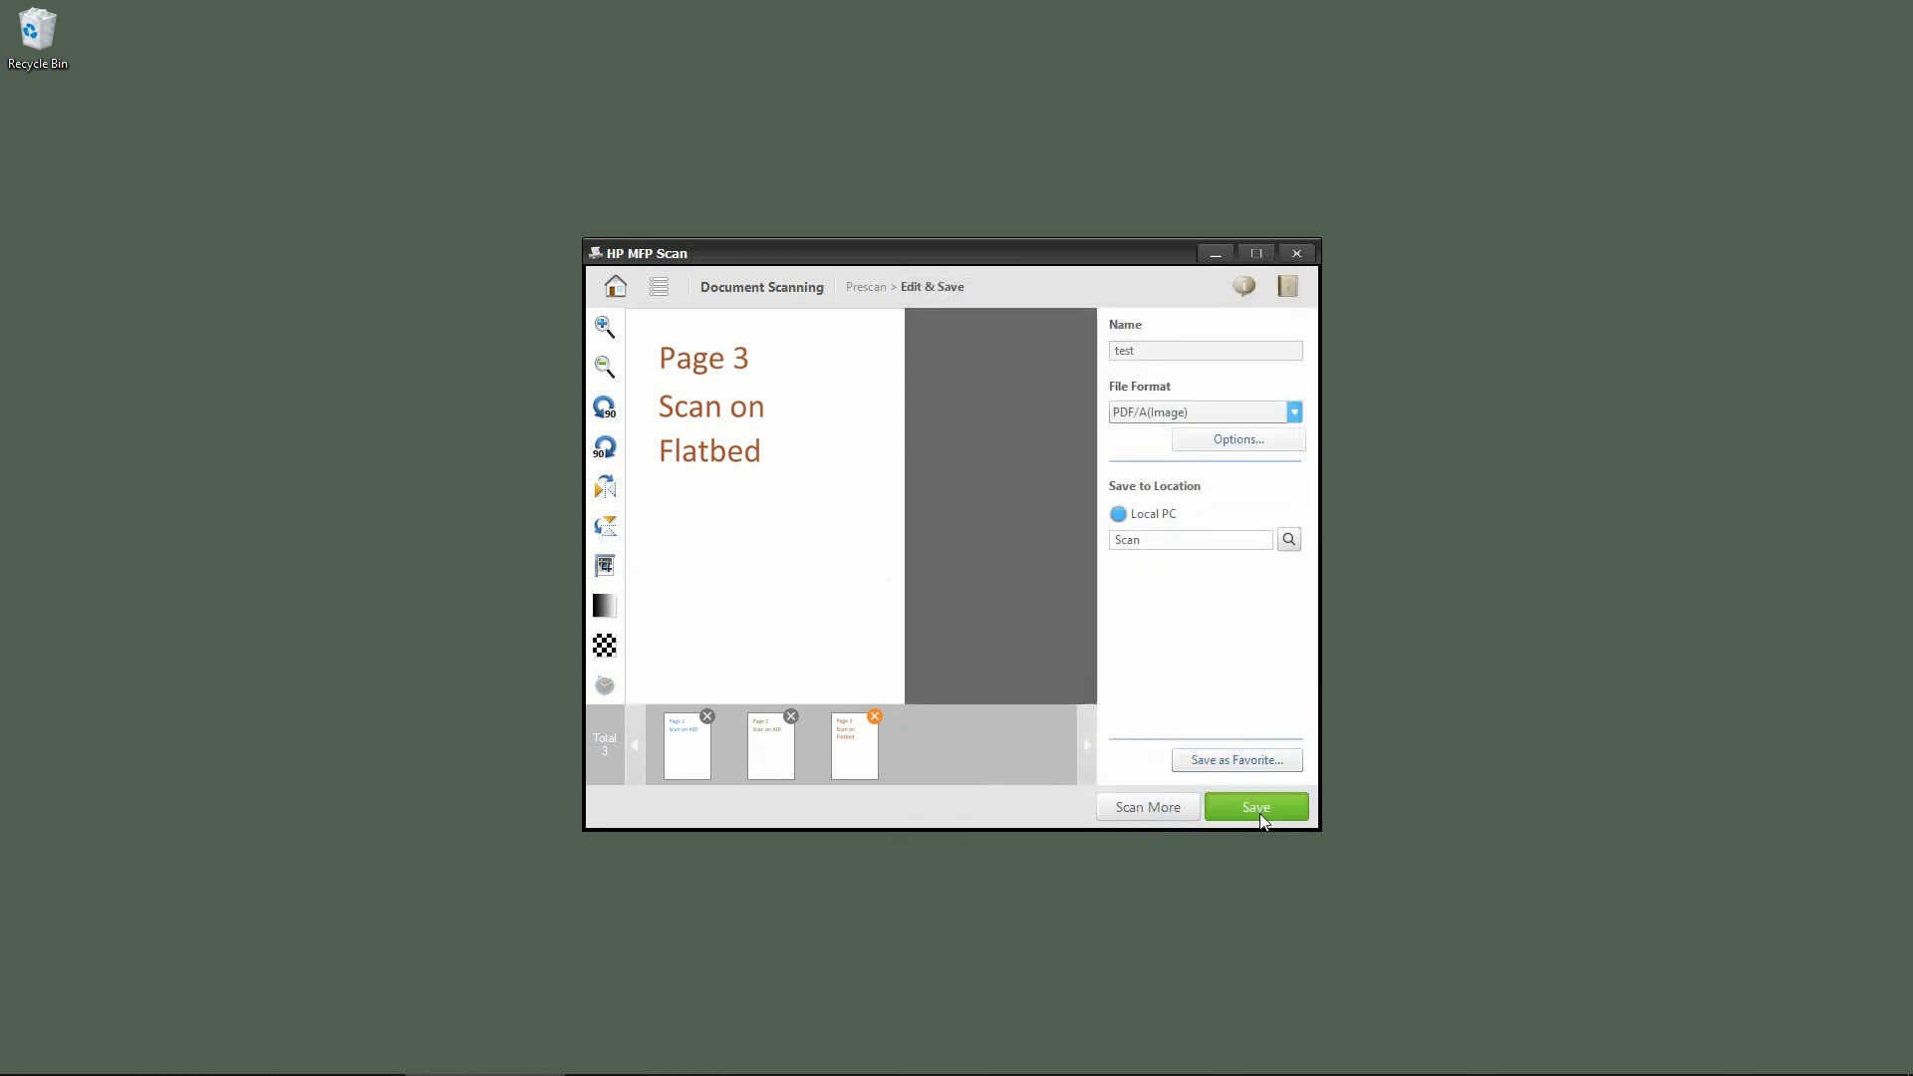
# Save the 'test' PDF and decline transferring it to another location.
pyautogui.click(1258, 809)
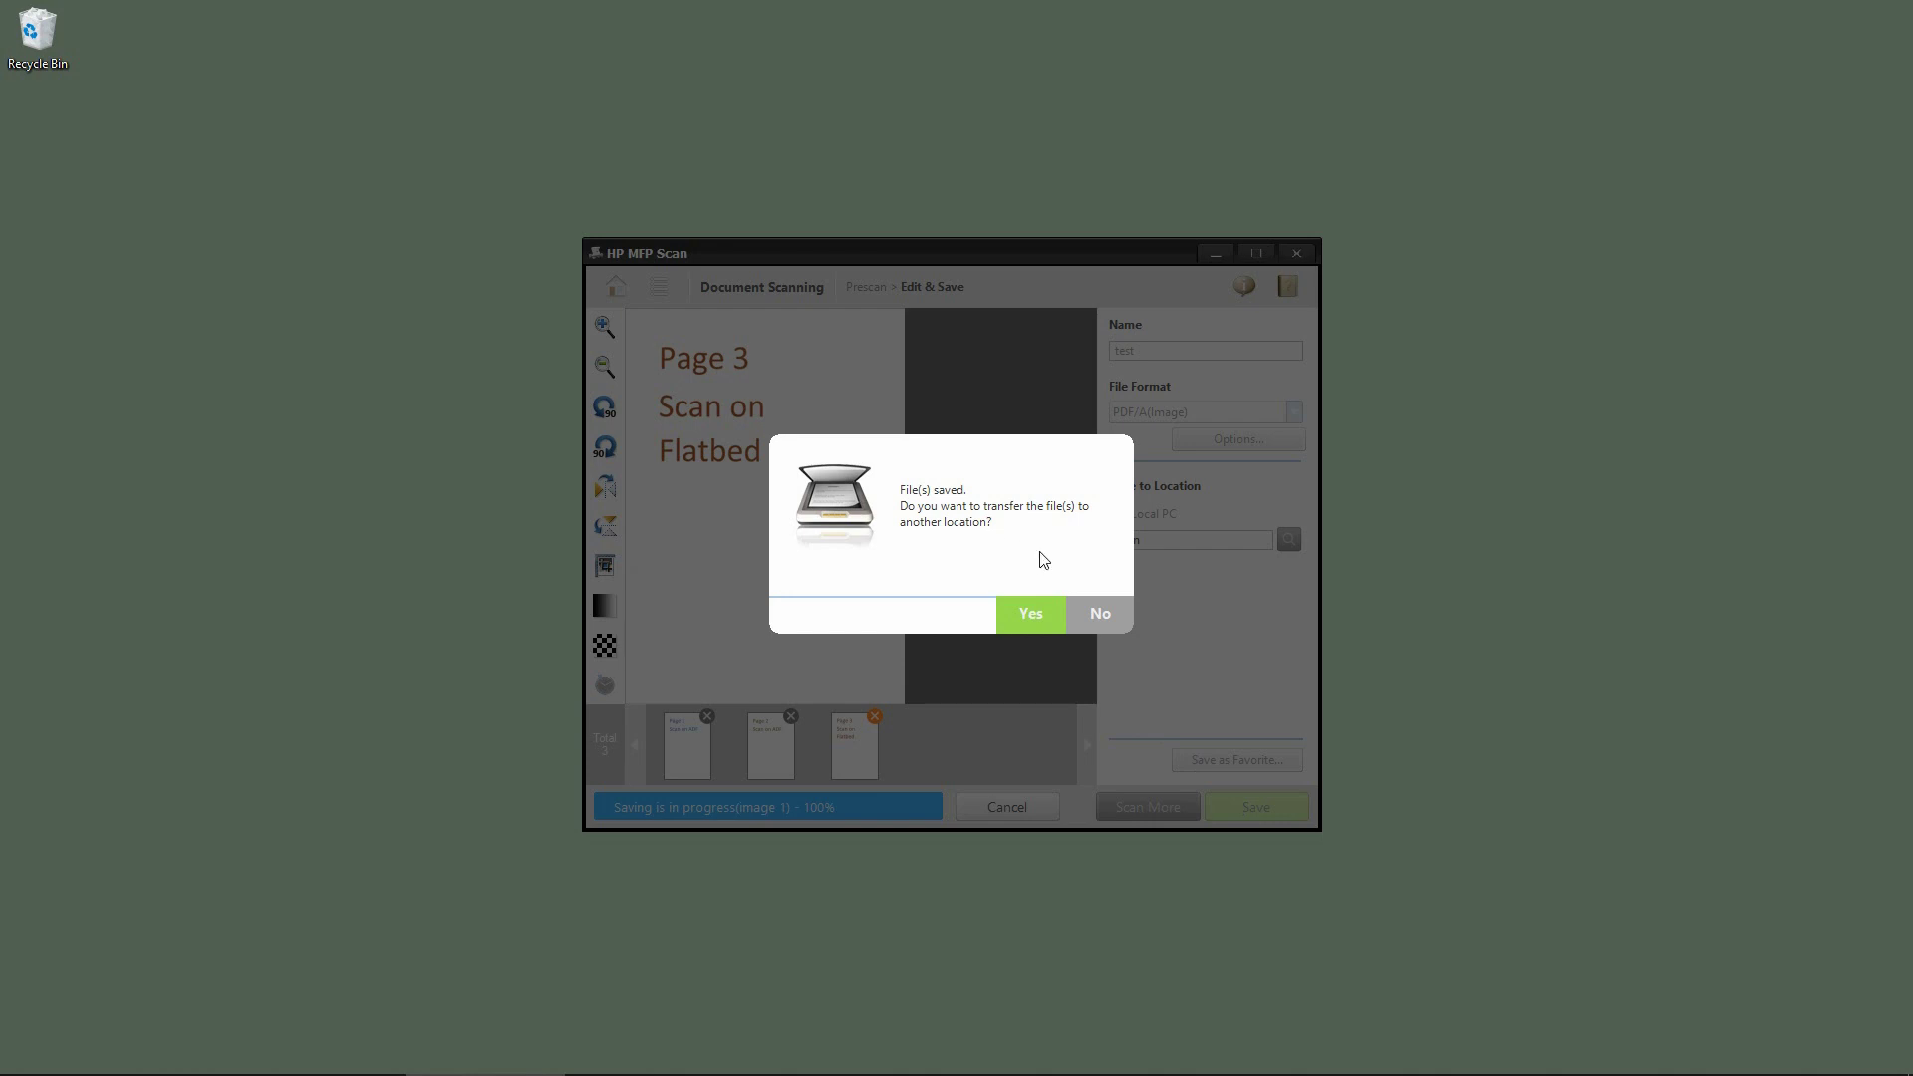
pyautogui.click(1100, 615)
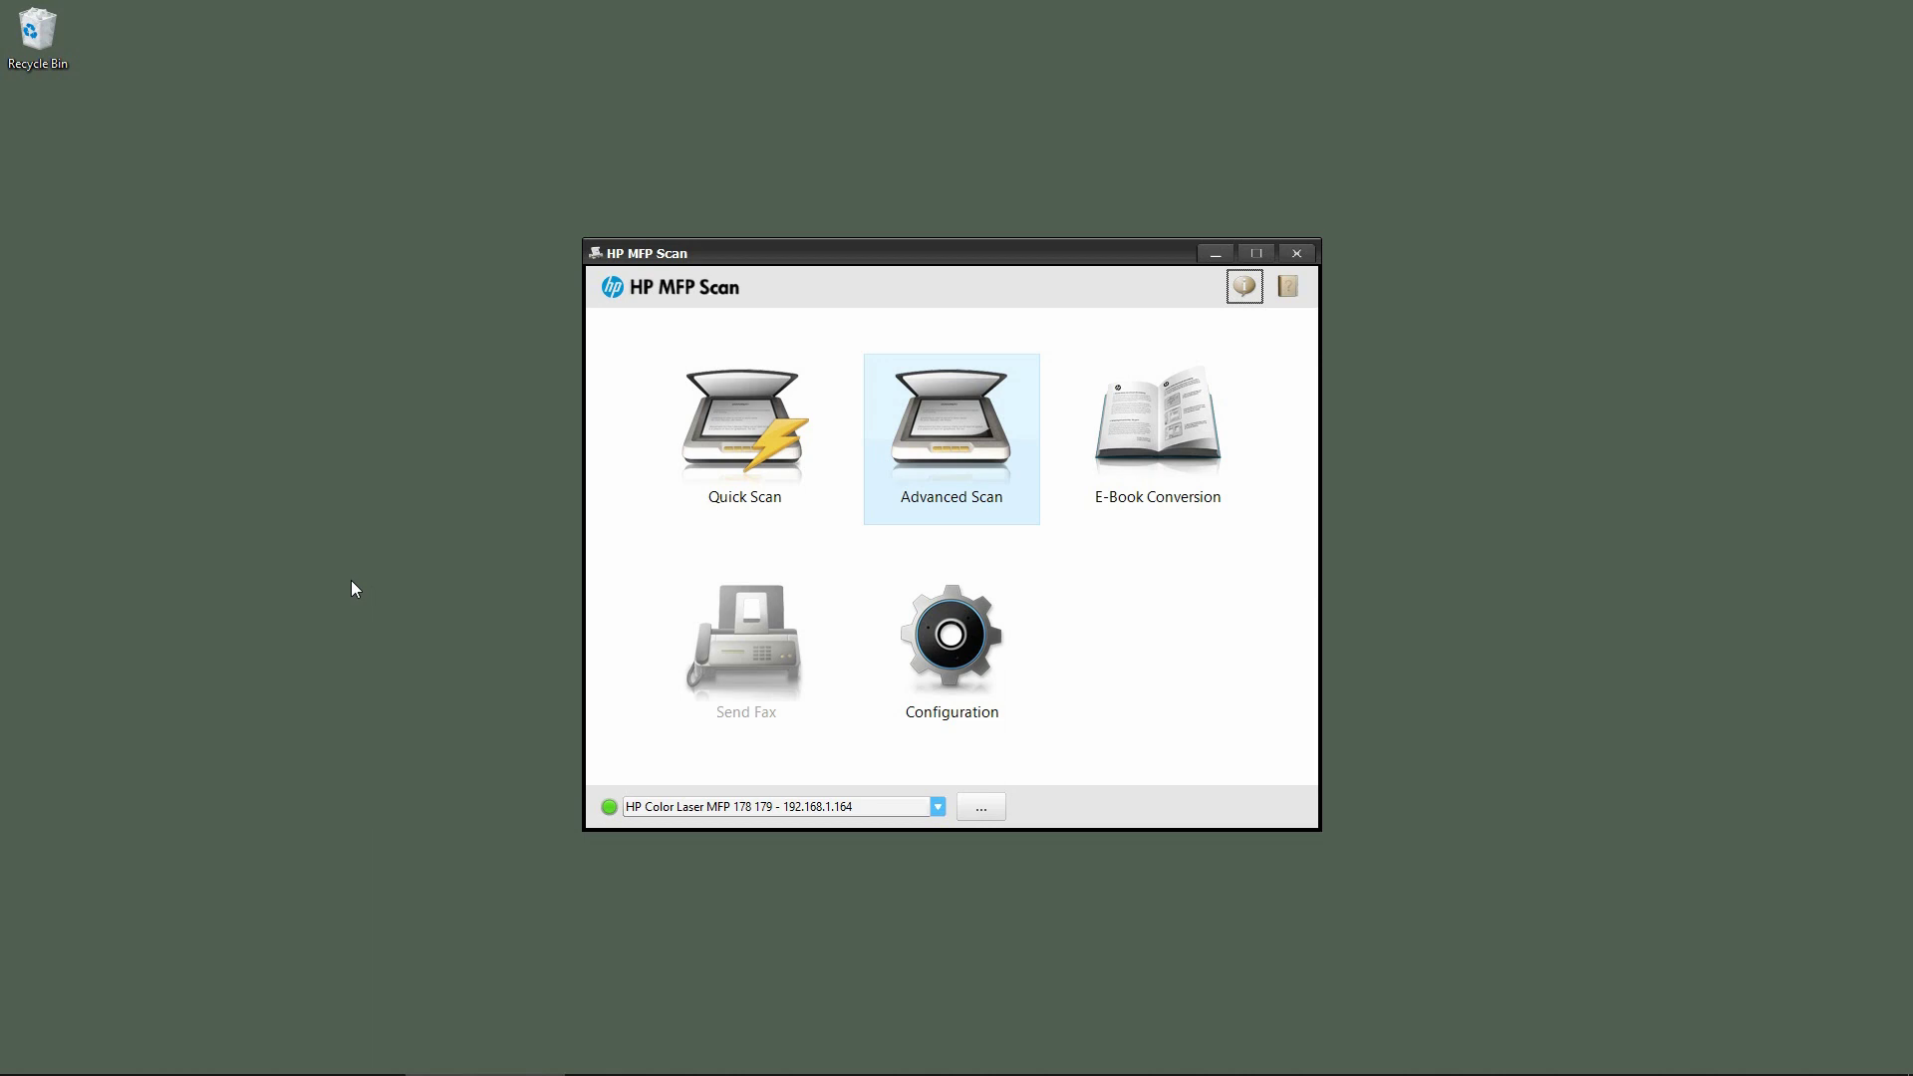
# Open the Documents > Scan folder in File Explorer to find the test PDF.
pyautogui.moveTo(110, 1066)
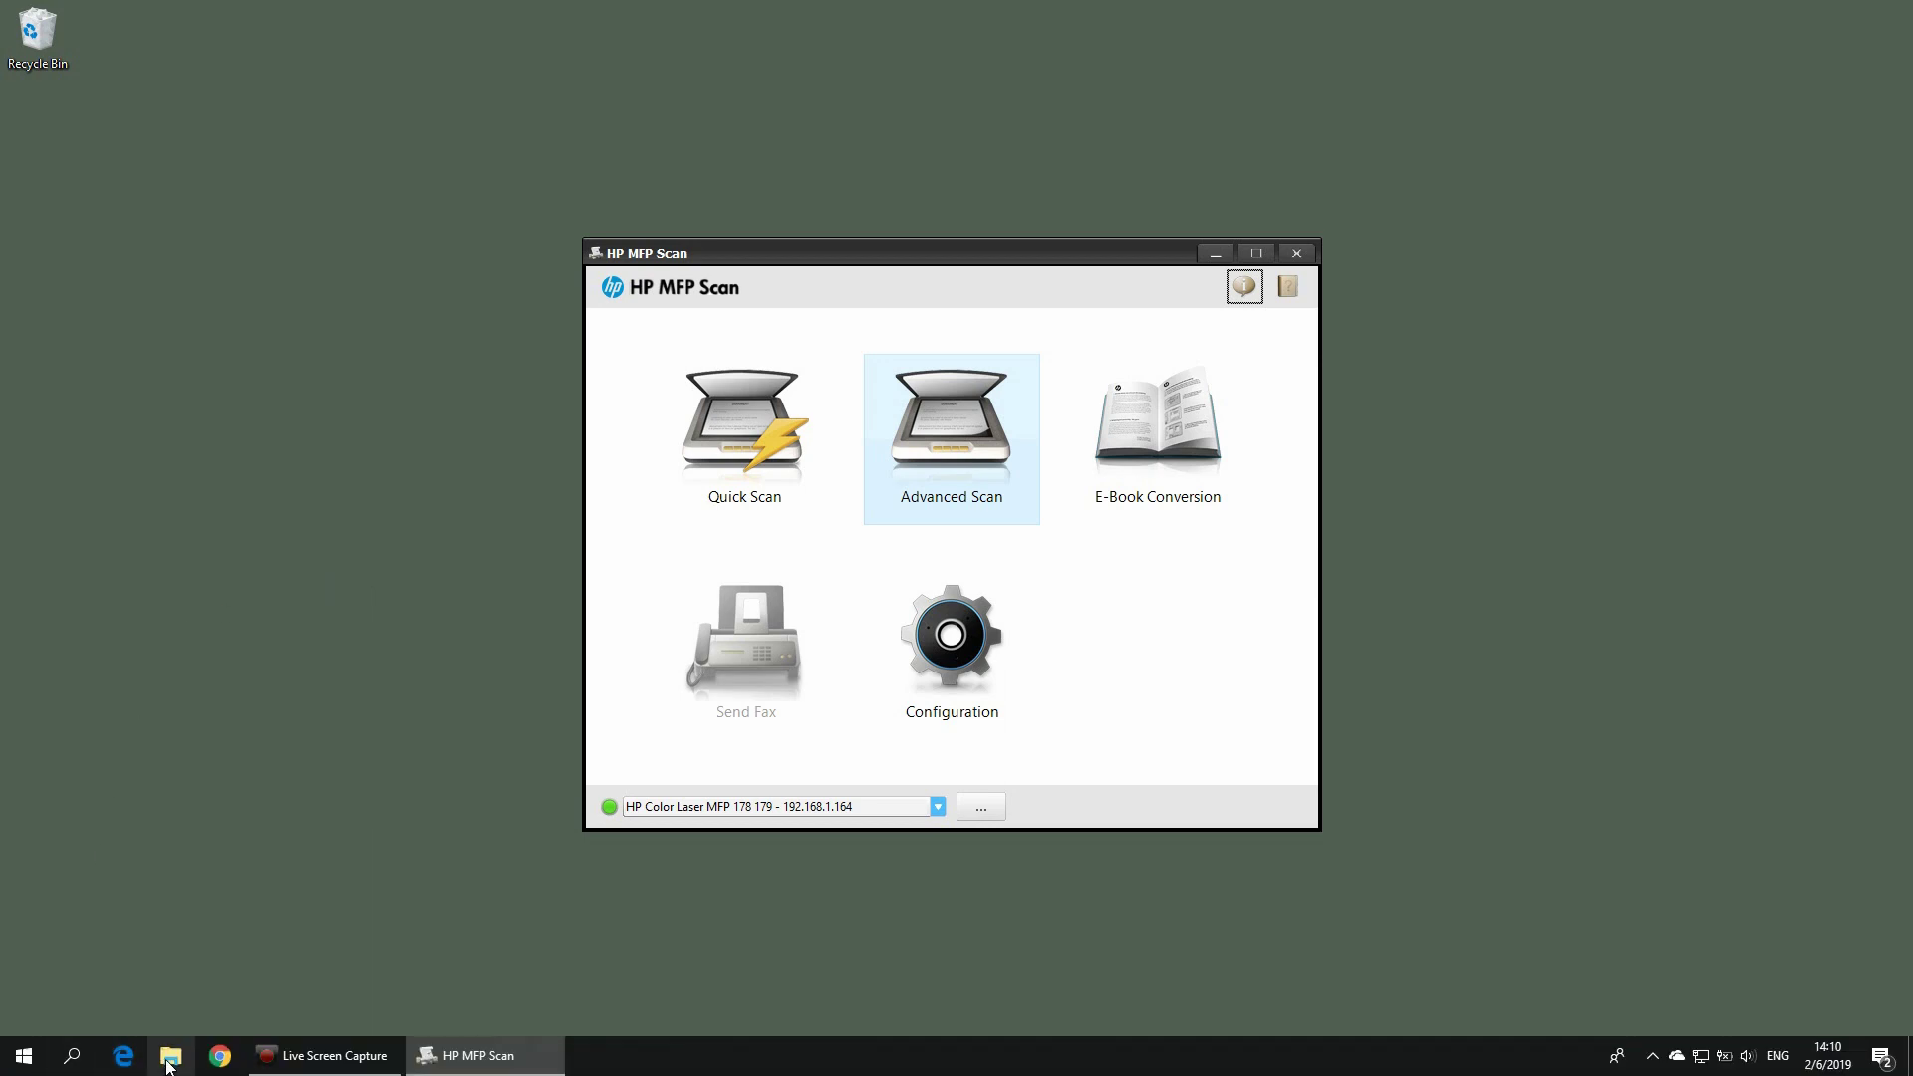
pyautogui.click(171, 1055)
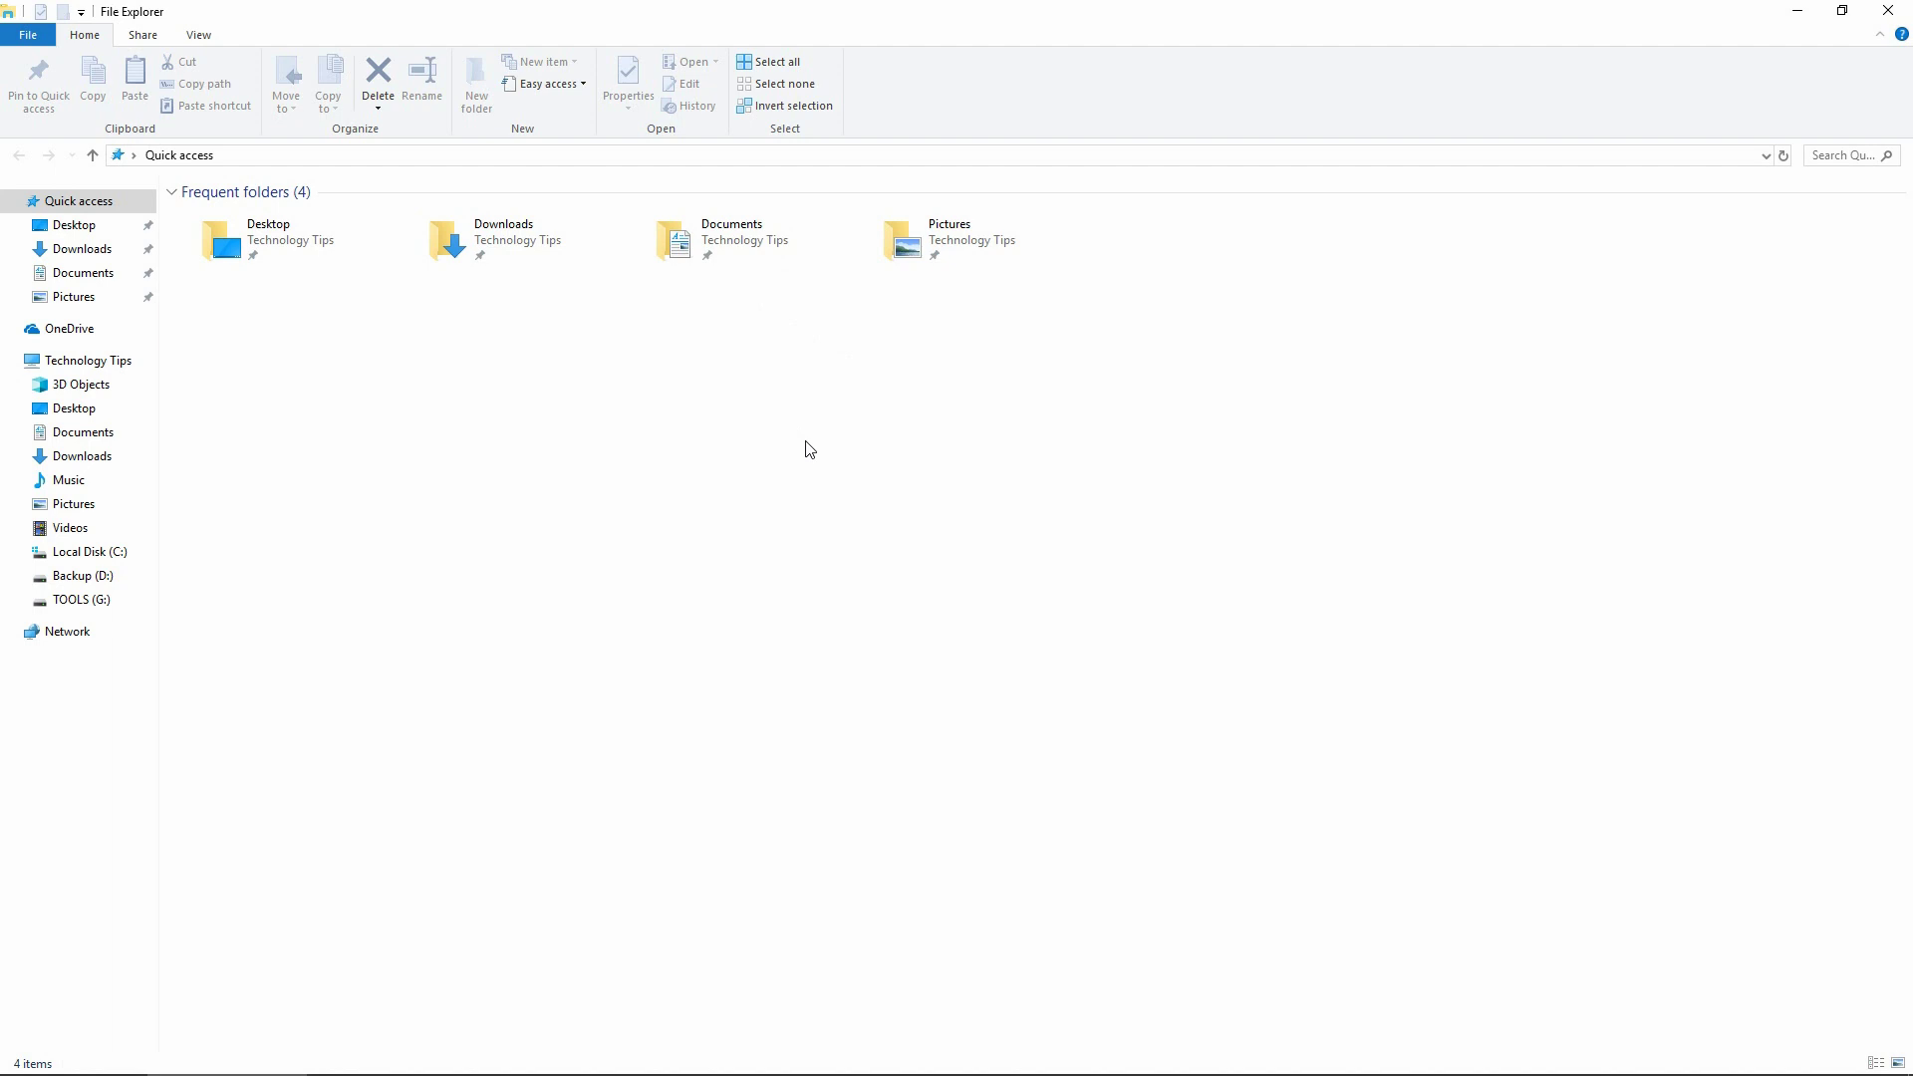
pyautogui.click(95, 275)
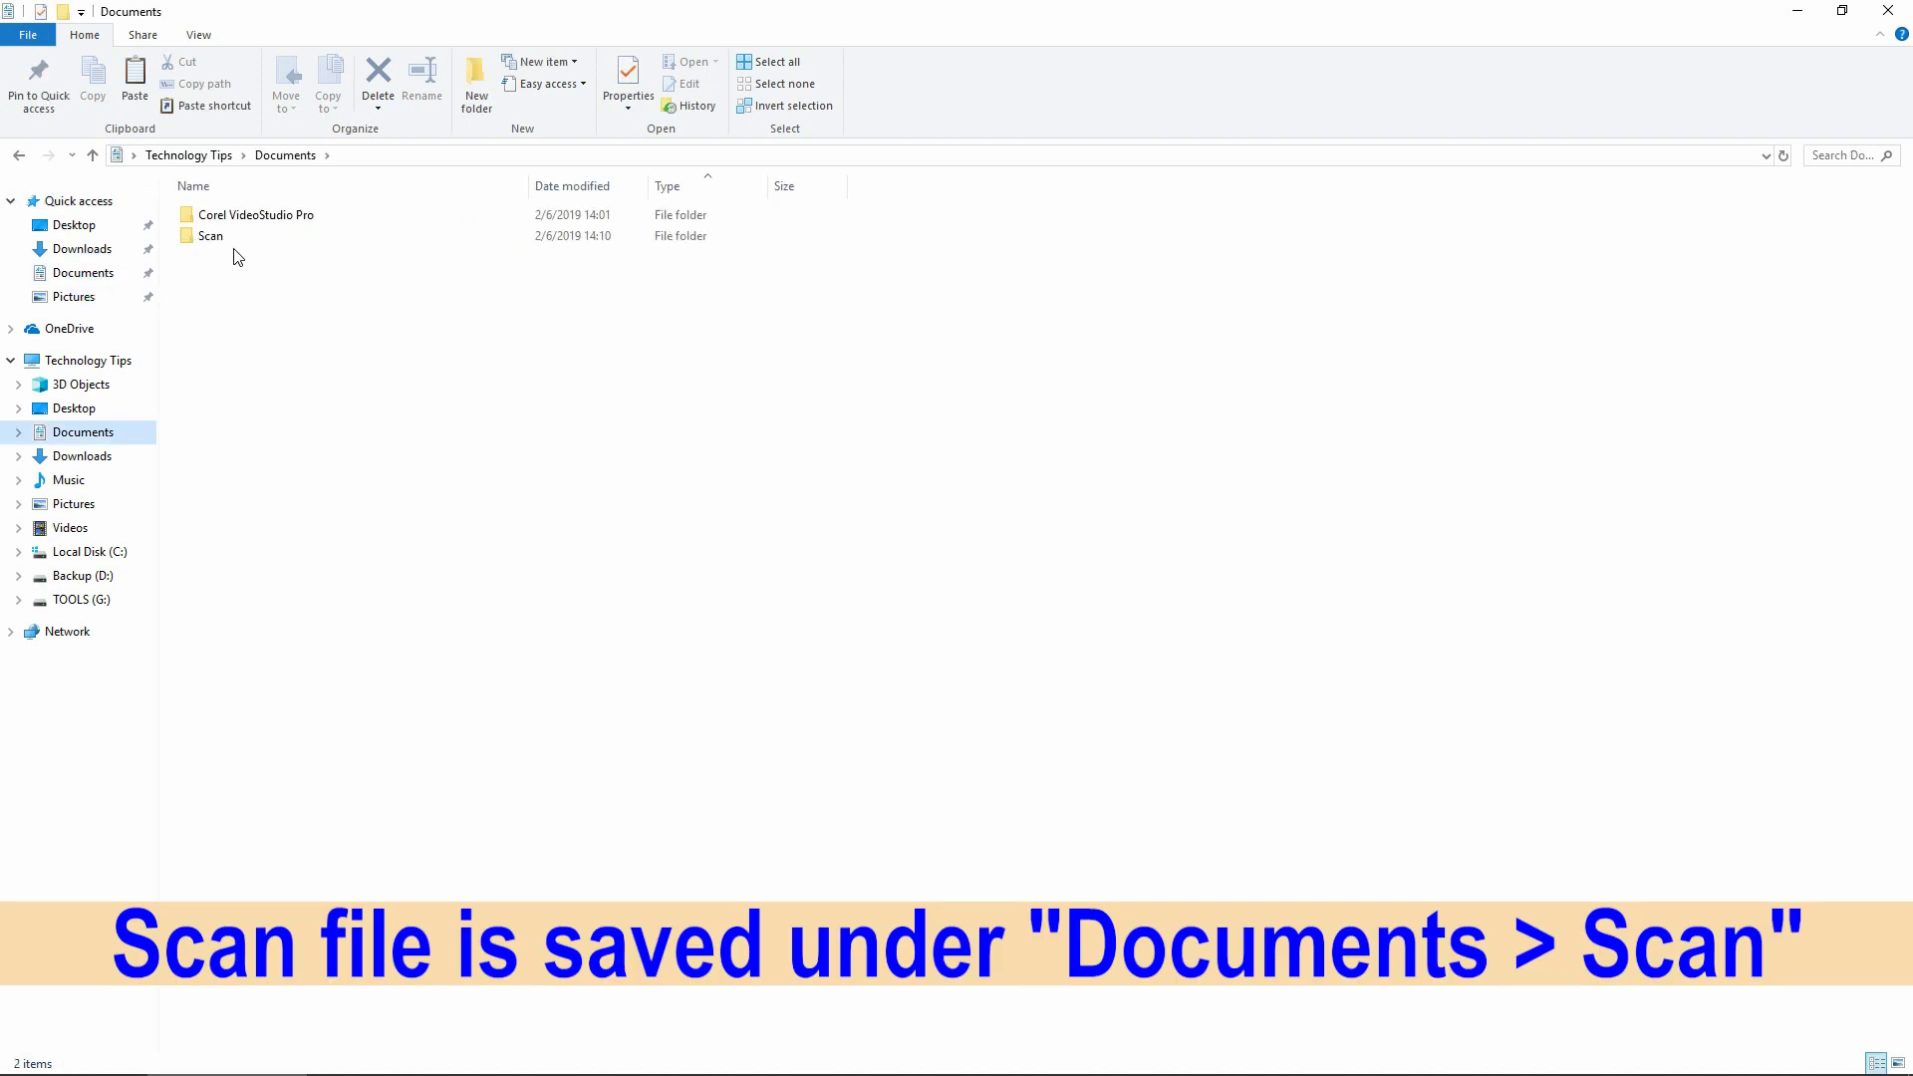
pyautogui.doubleClick(212, 239)
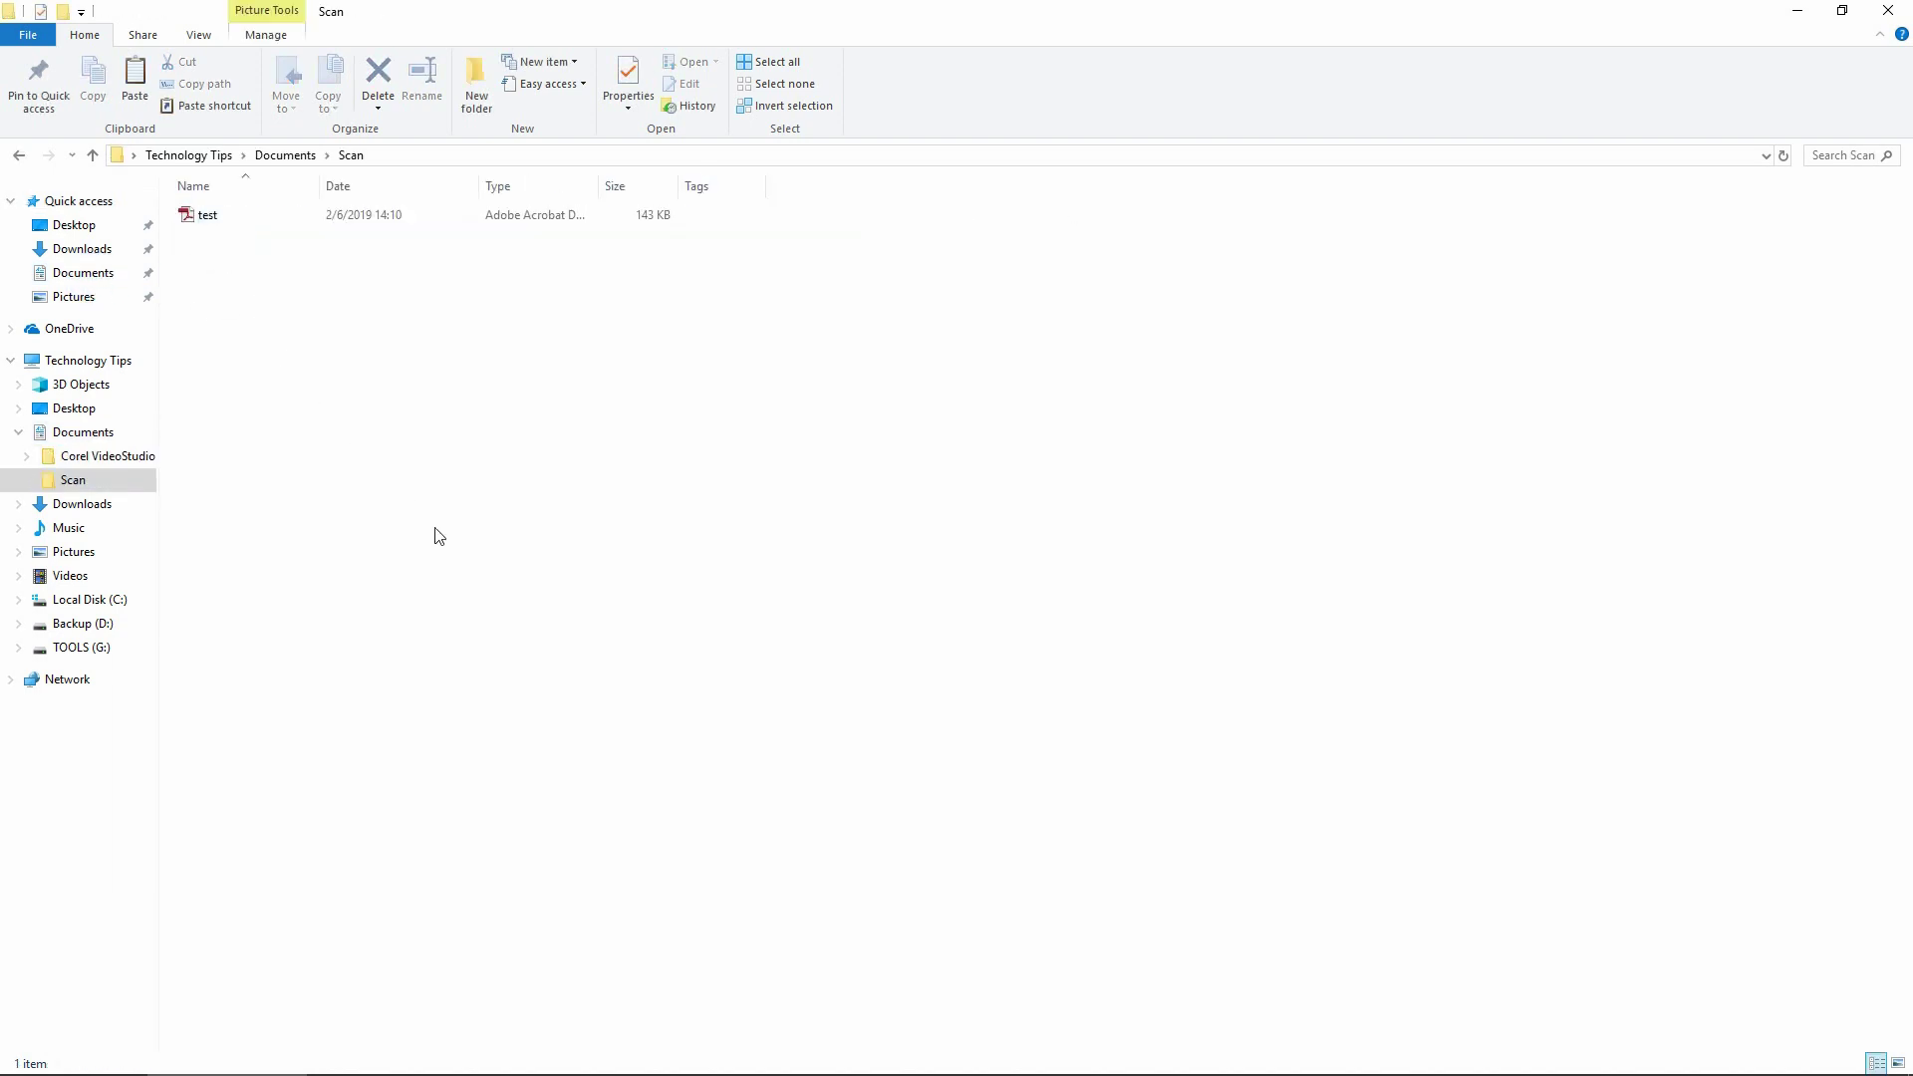
# Open test.pdf in Acrobat, zoom out to 125% and scroll through all three pages.
pyautogui.doubleClick(210, 216)
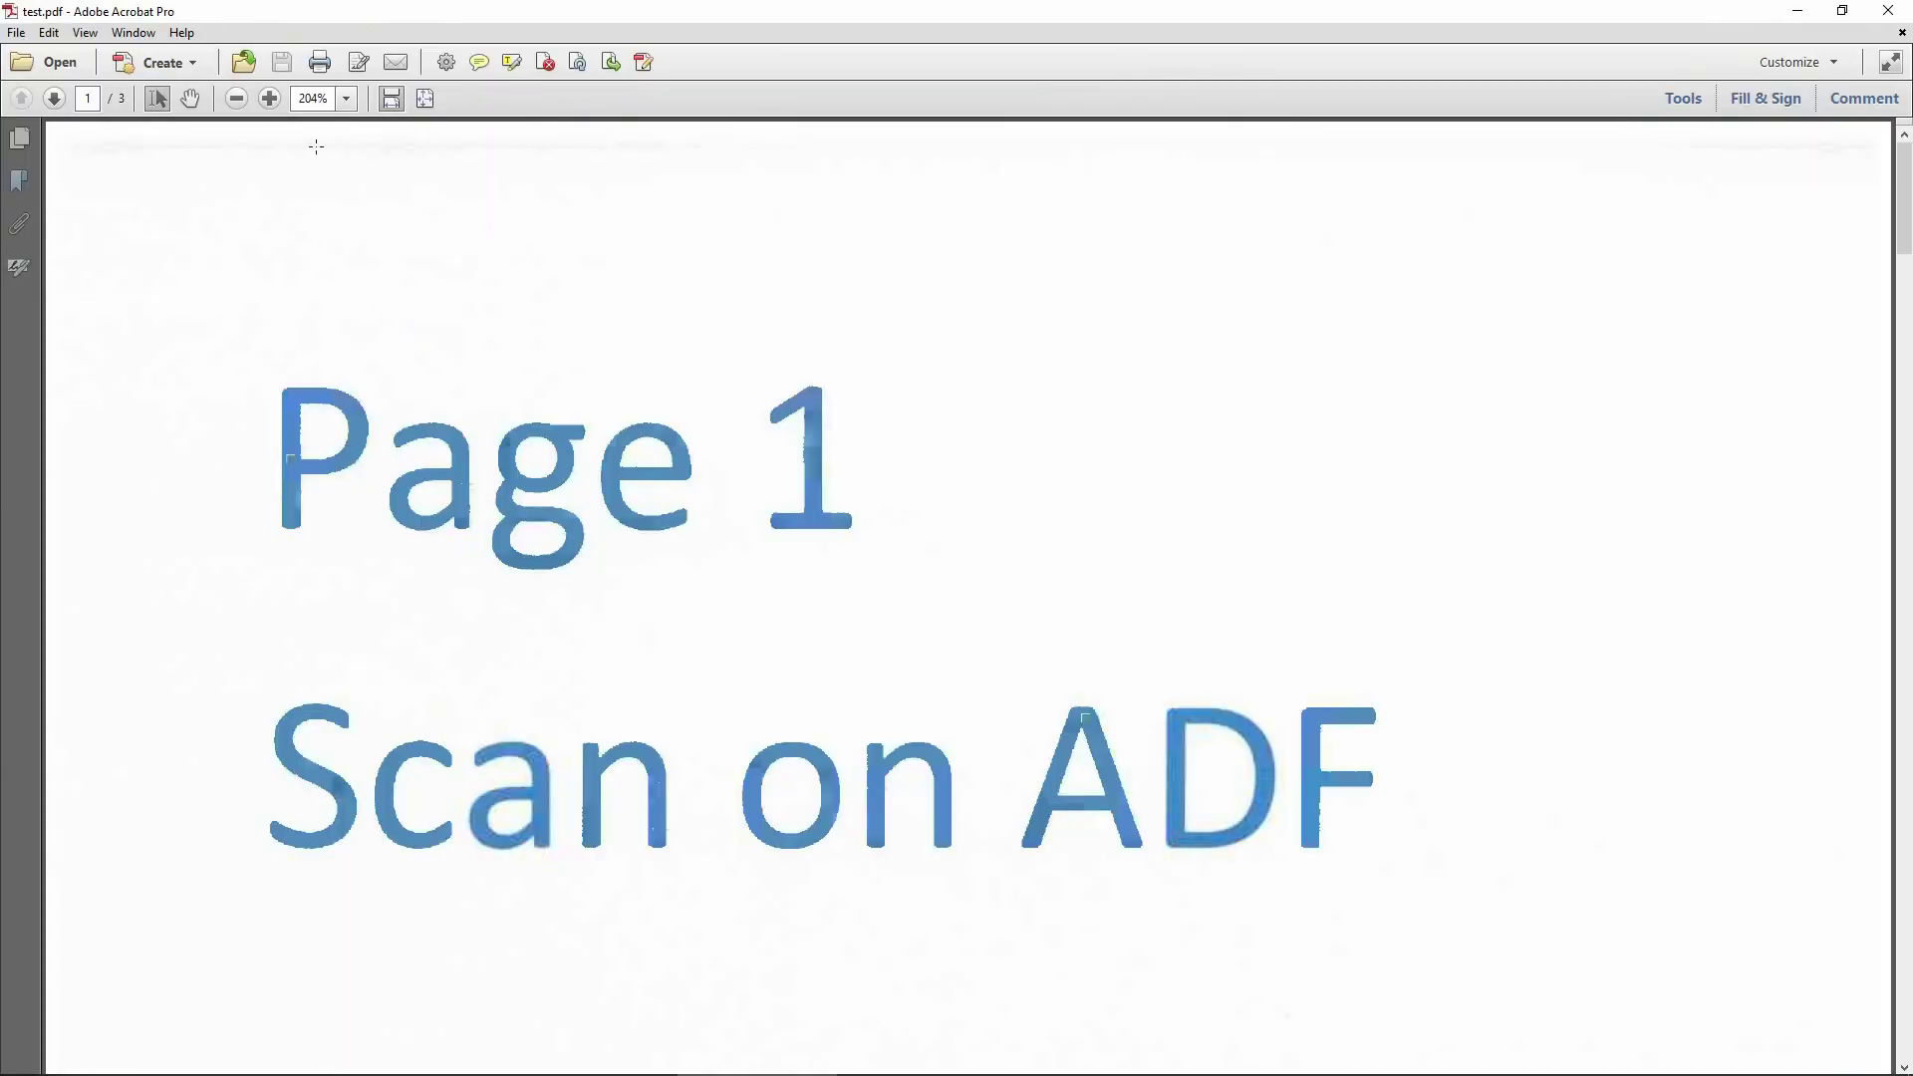
pyautogui.click(236, 104)
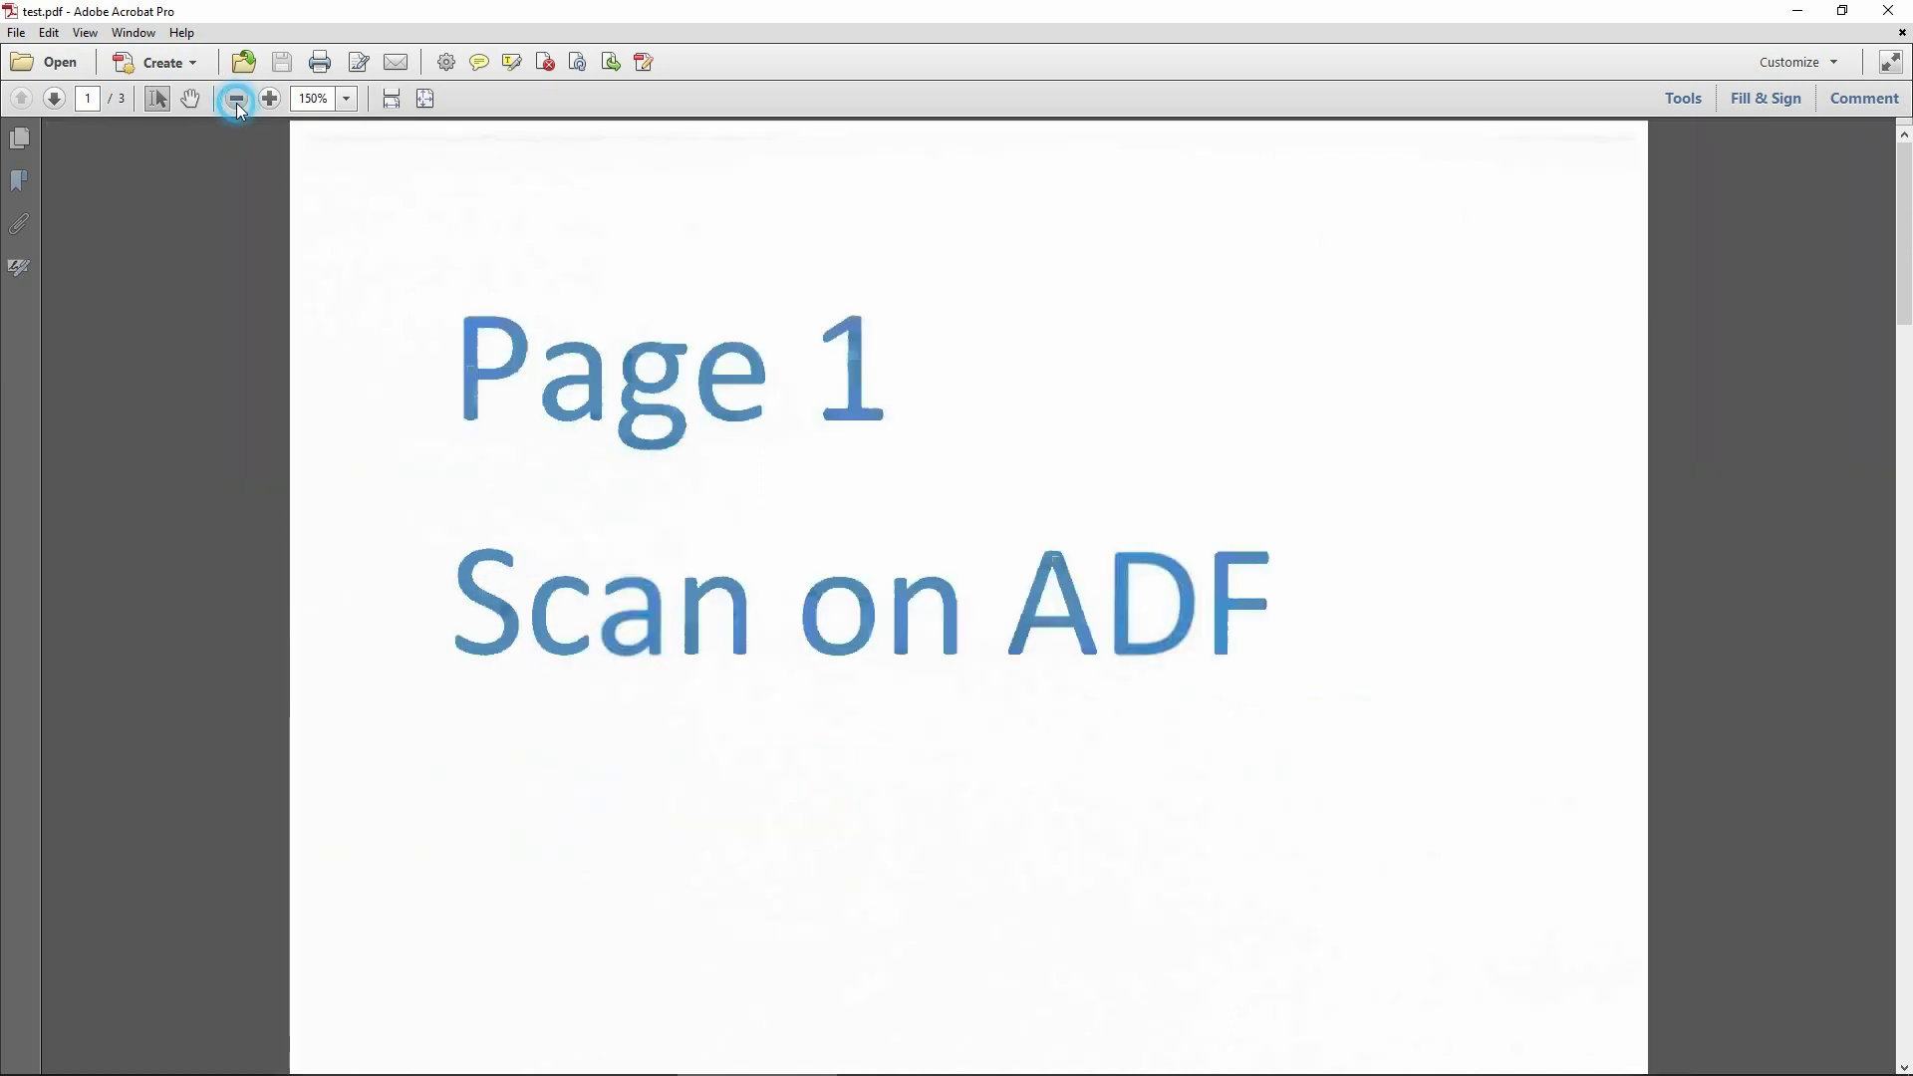
pyautogui.click(236, 104)
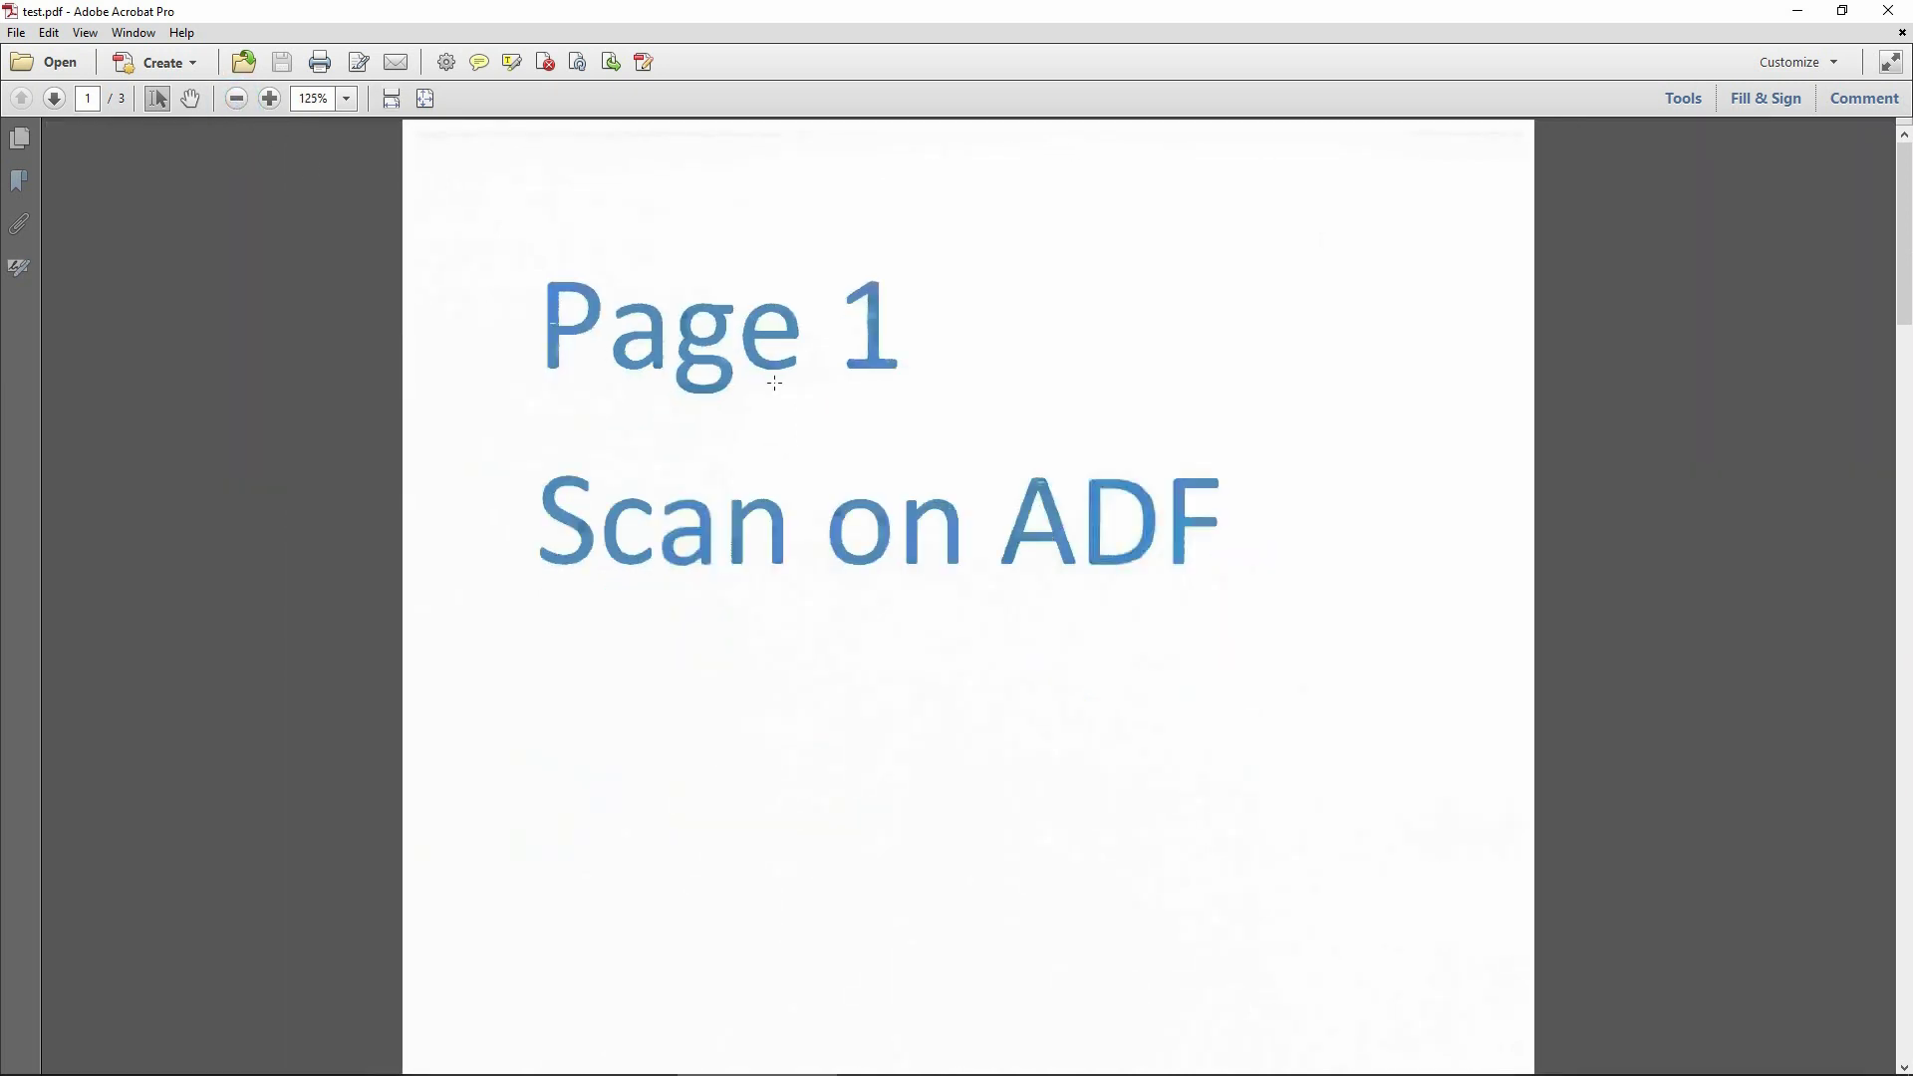
pyautogui.scroll(-10, 775, 383)
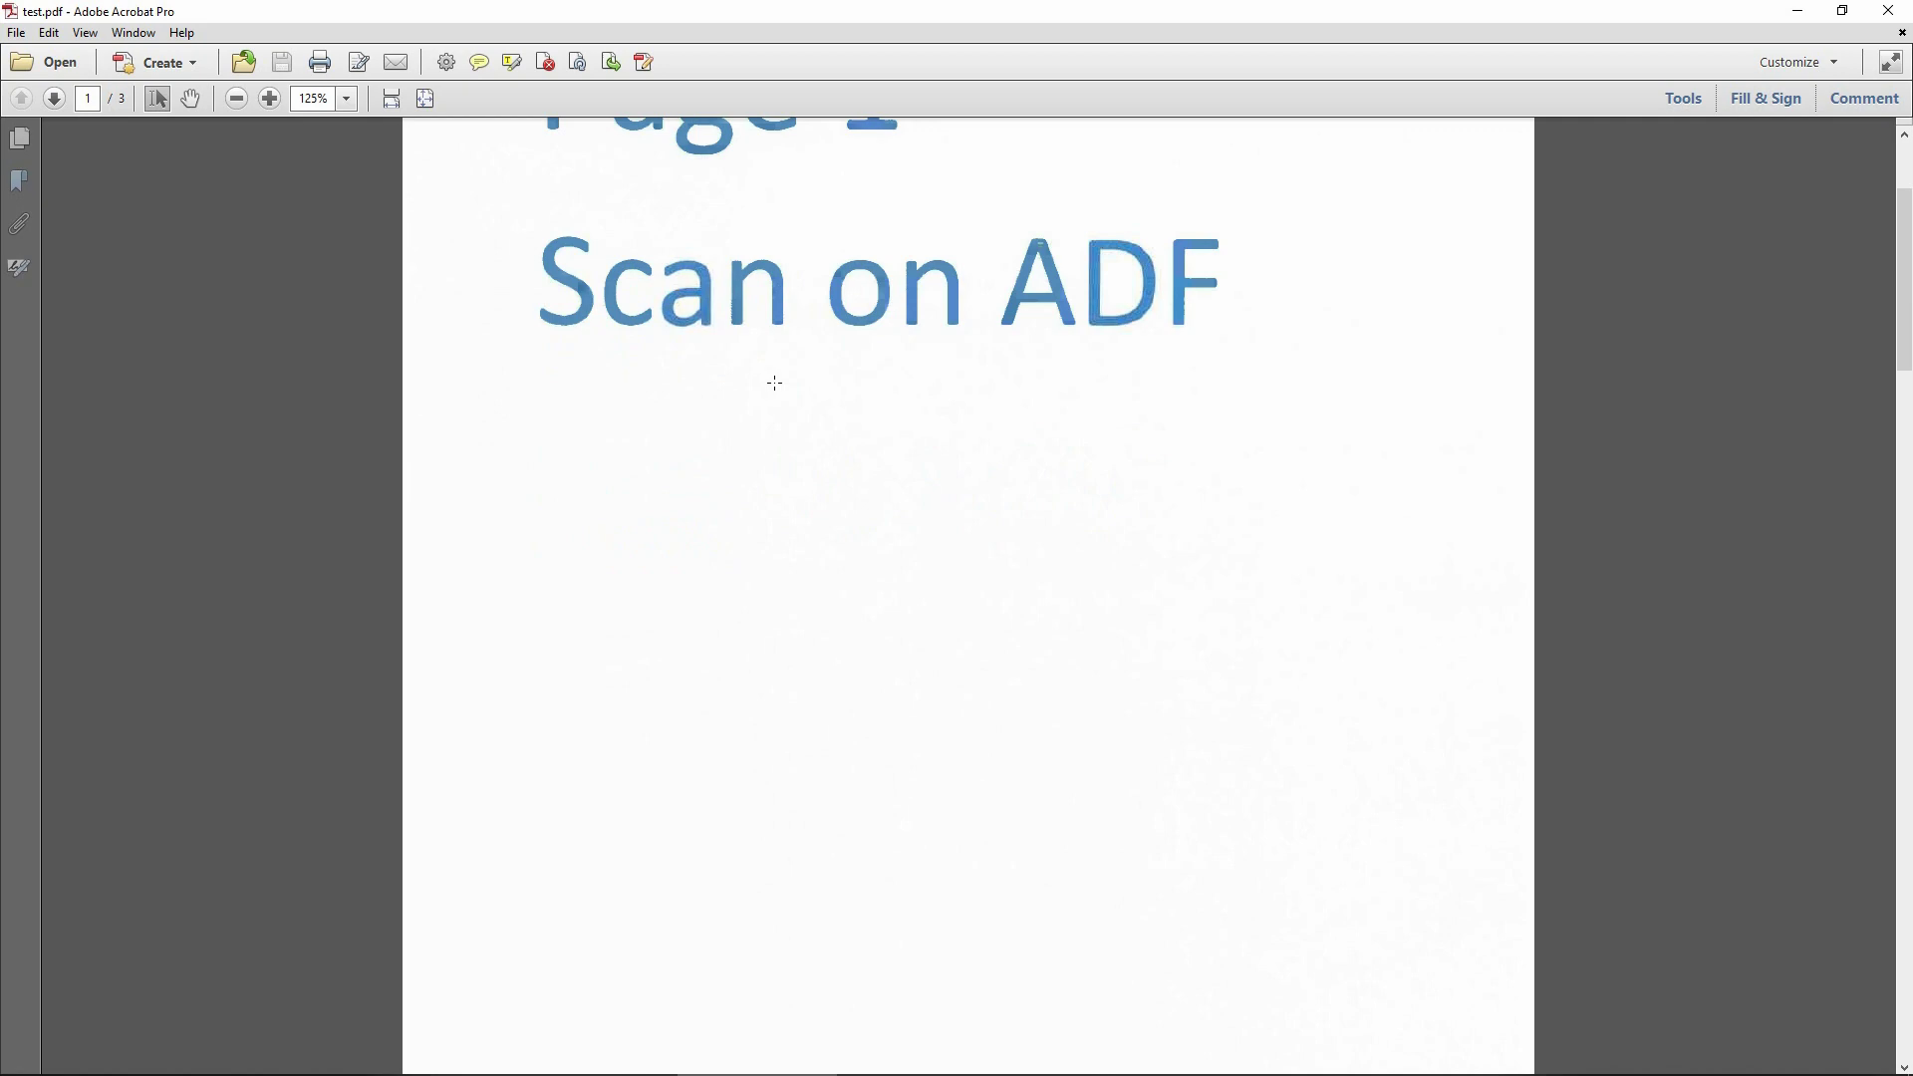
pyautogui.scroll(-10, 775, 383)
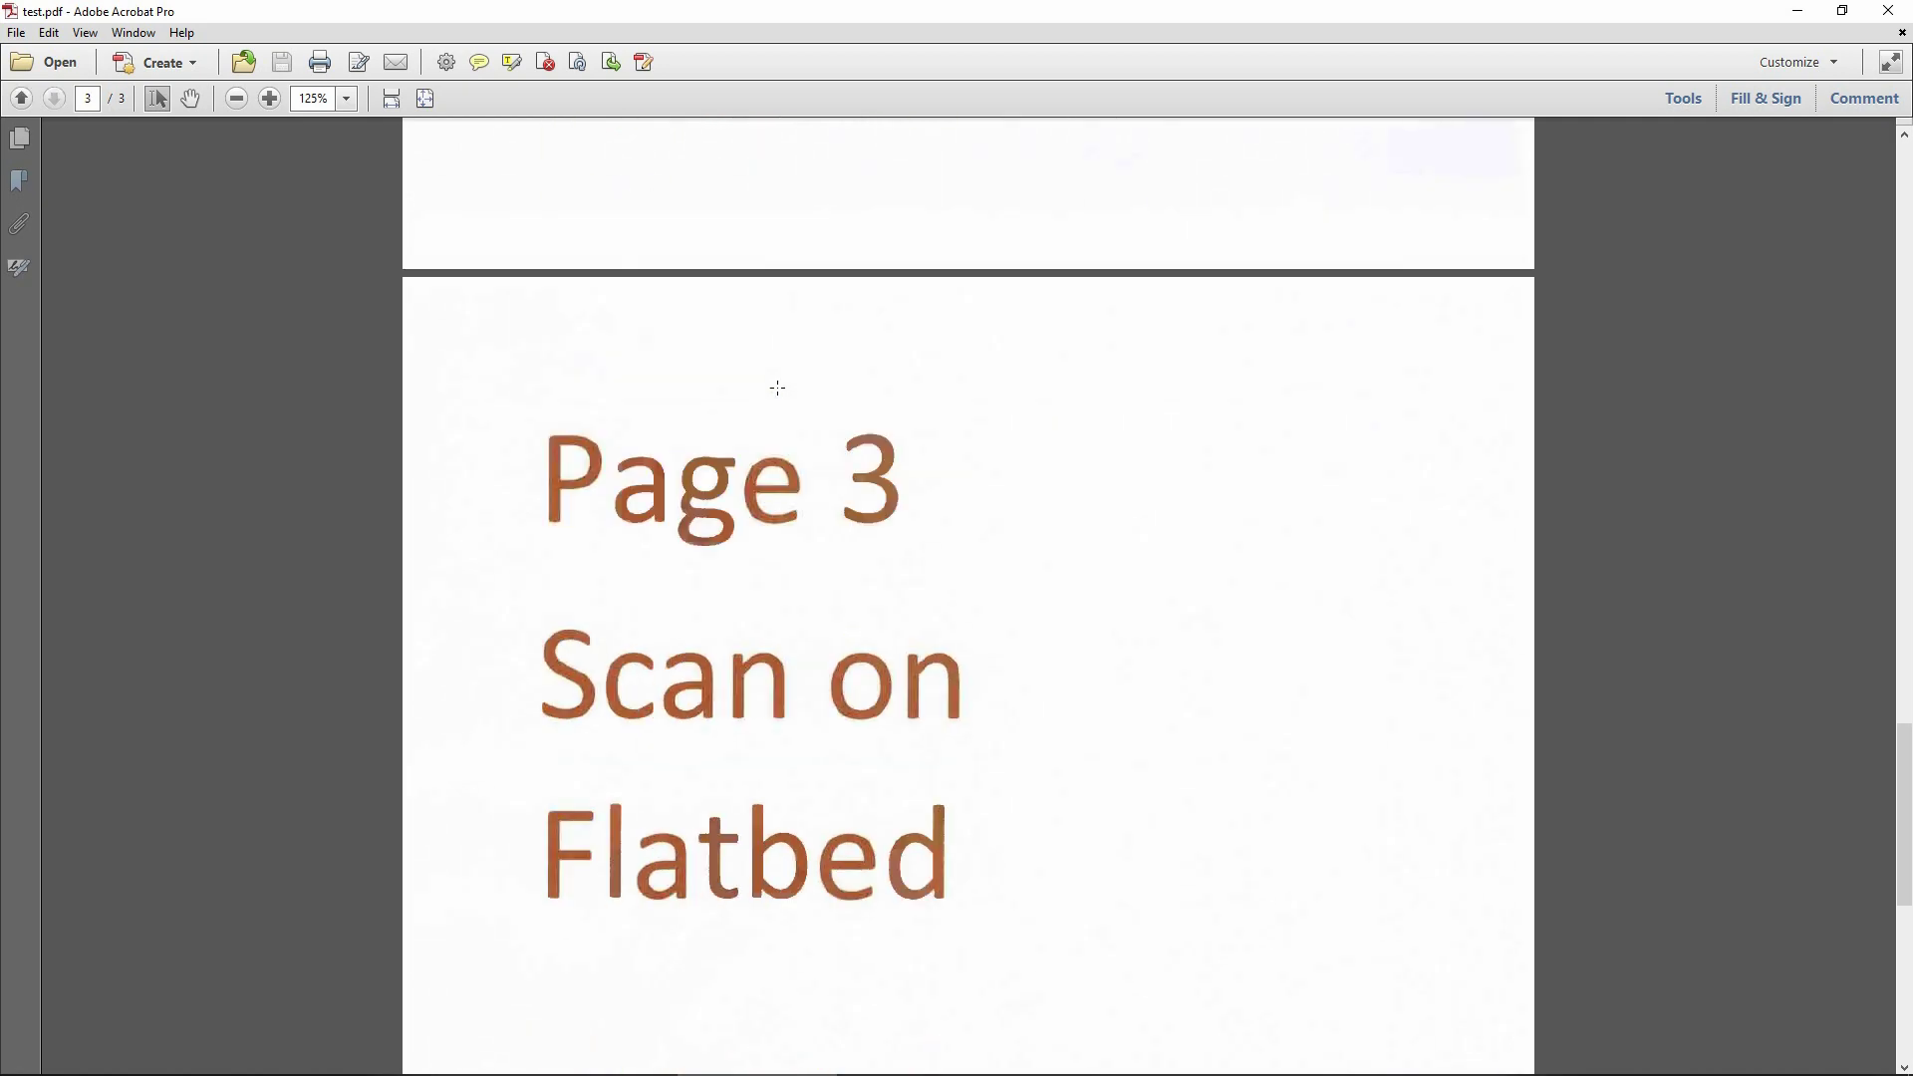
pyautogui.scroll(-8, 779, 388)
pyautogui.scroll(10, 782, 398)
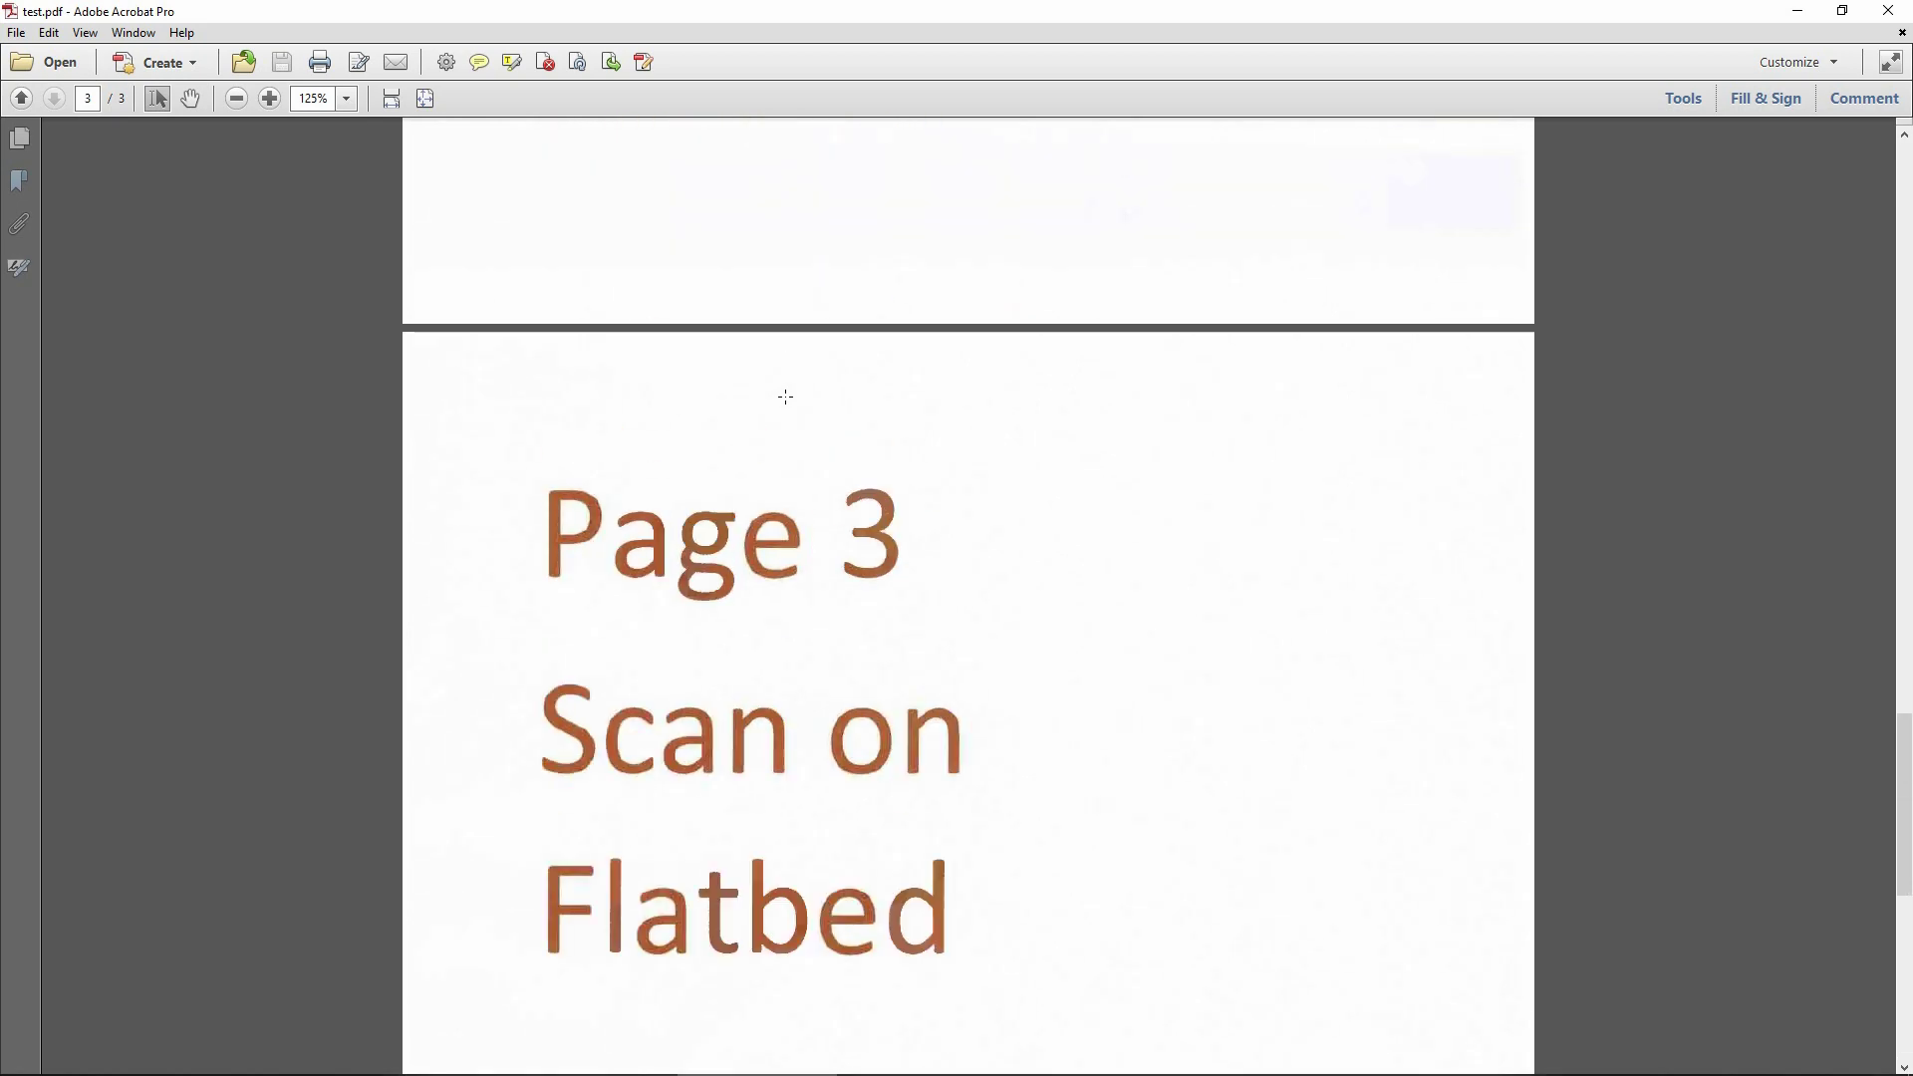